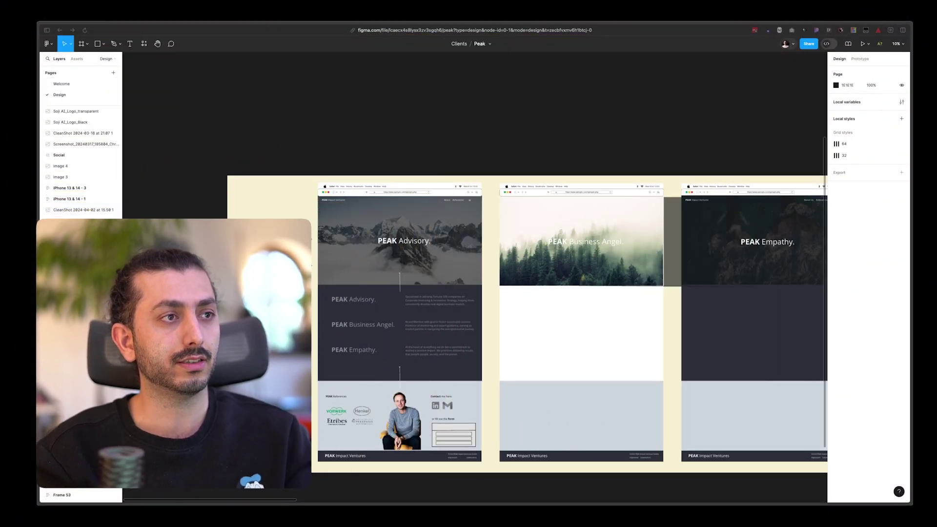
Pan and zoom the Figma canvas to the PEAK Content board's mockups and mountain images
scroll(230, 298, "up", 3)
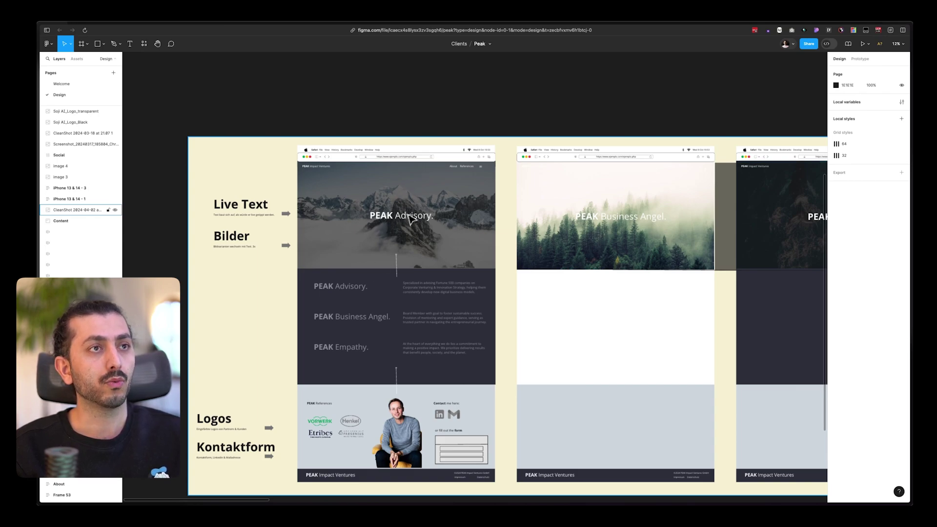
scroll(411, 220, "right", 5)
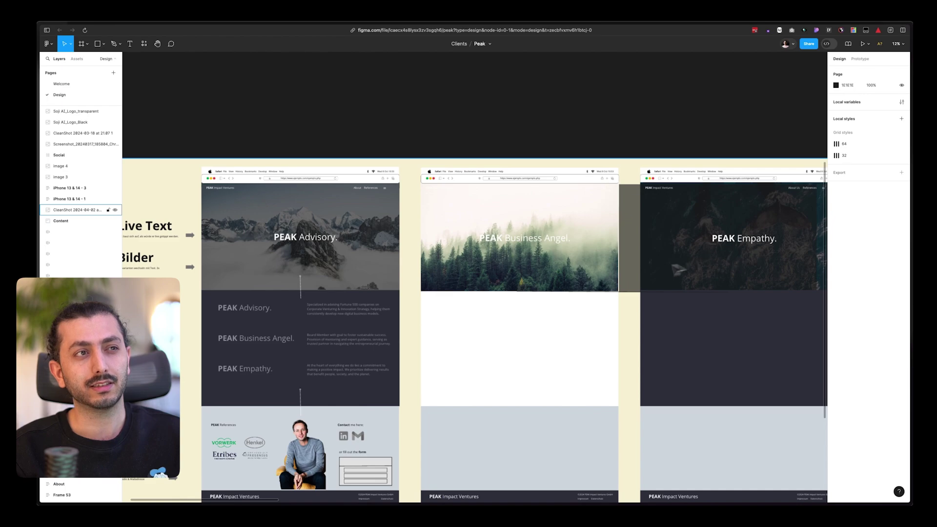
scroll(639, 269, "right", 3)
scroll(639, 269, "up", 2)
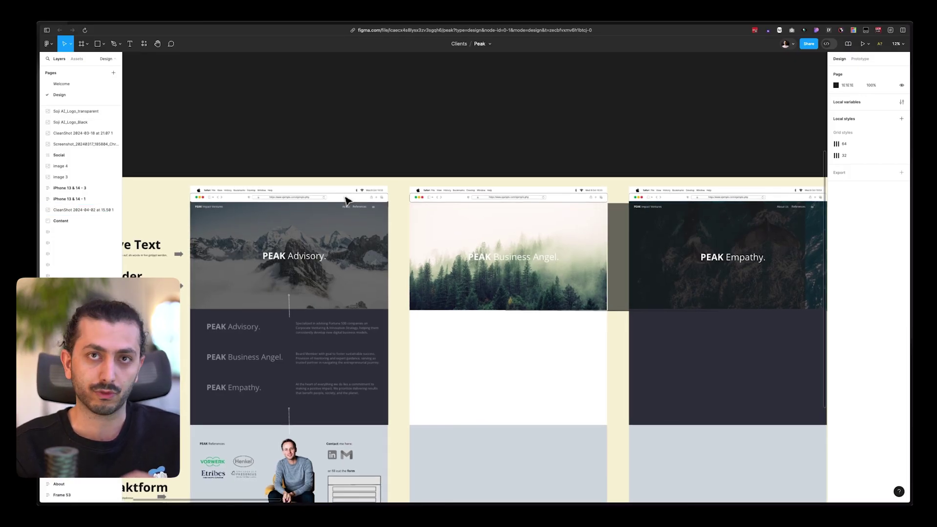
scroll(345, 200, "left", 2)
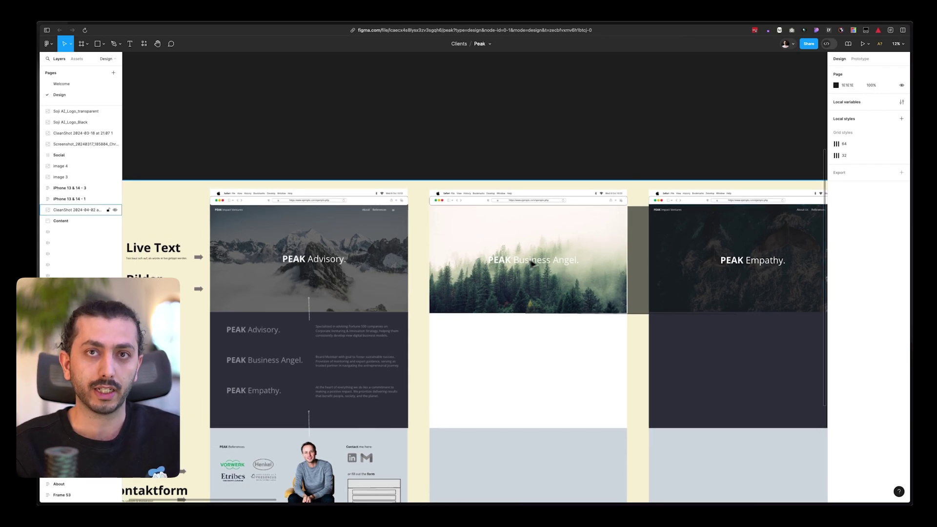
scroll(518, 269, "left", 5)
scroll(484, 276, "down", 6)
scroll(485, 276, "left", 5)
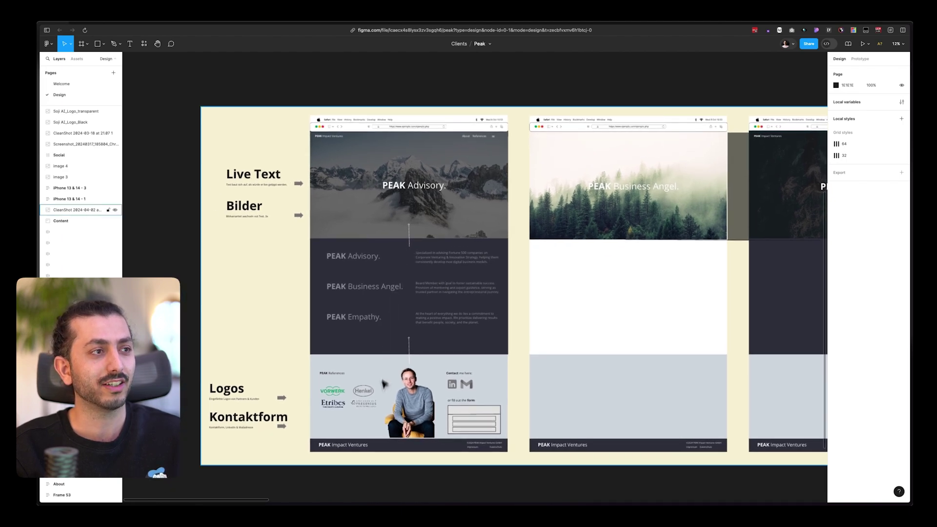
scroll(383, 385, "down", 2)
scroll(383, 386, "left", 1)
scroll(377, 343, "up", 2)
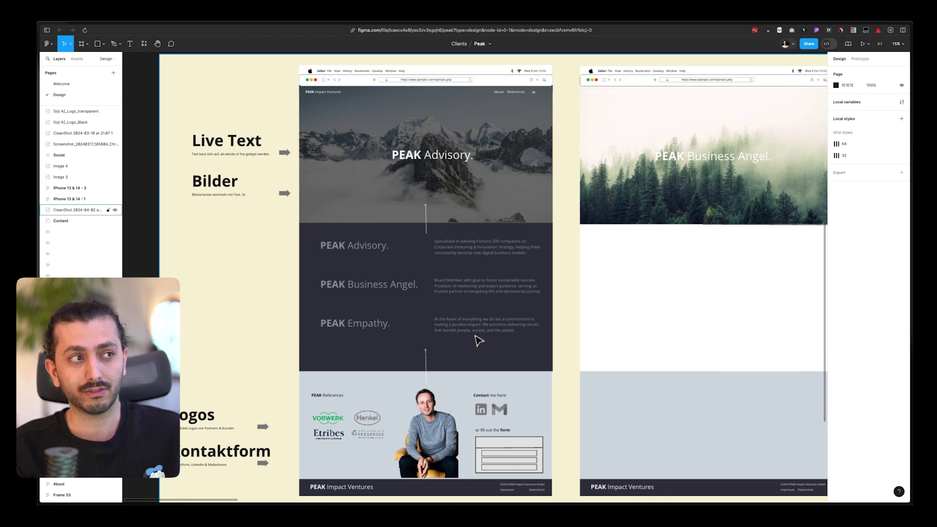
scroll(478, 341, "down", 2)
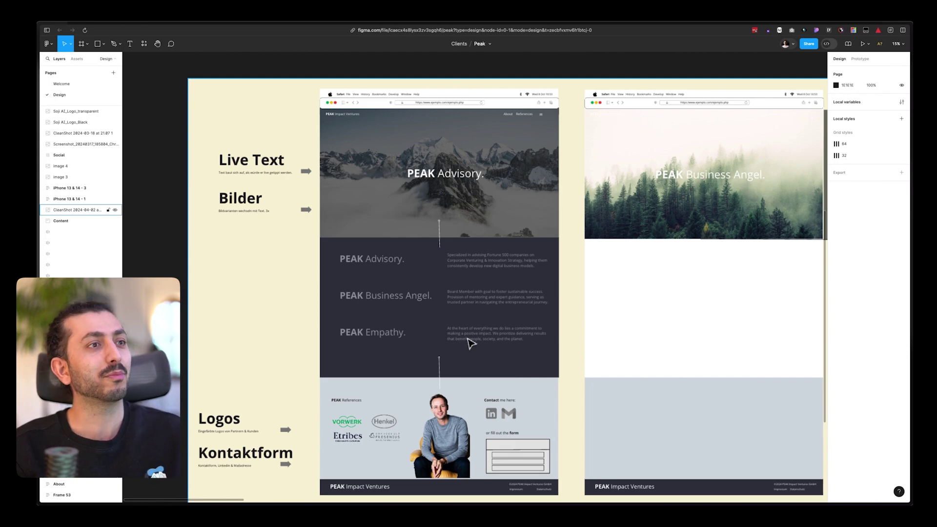
scroll(470, 343, "down", 1)
scroll(470, 343, "right", 1)
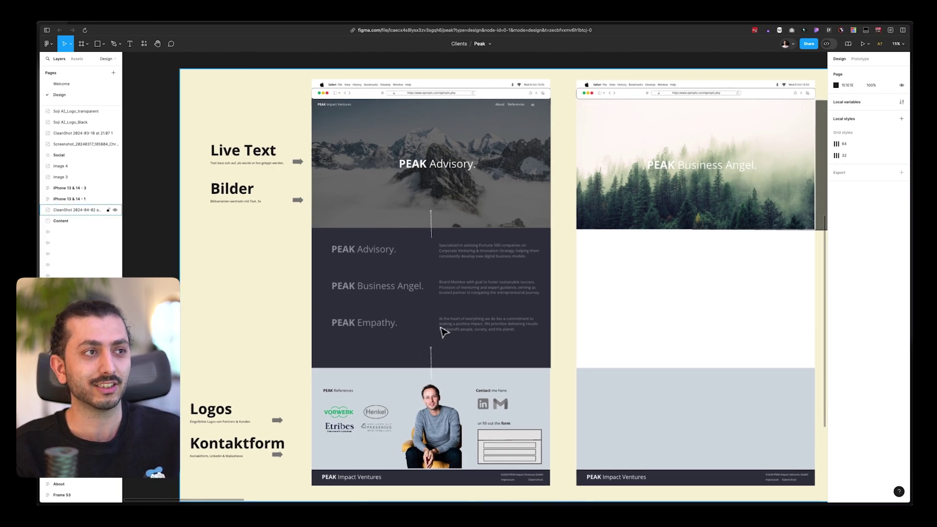
scroll(444, 332, "down", 5)
scroll(443, 332, "right", 1)
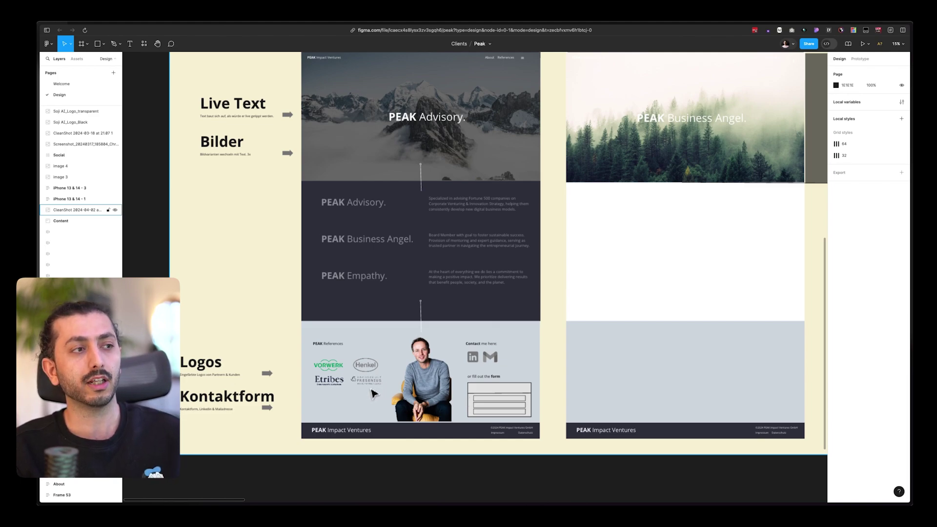
scroll(372, 393, "down", 5)
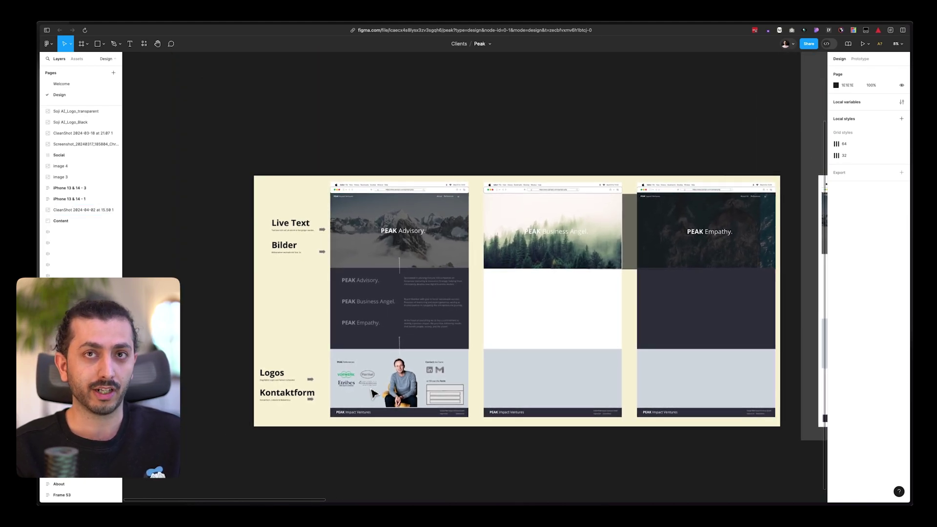
scroll(372, 394, "up", 1)
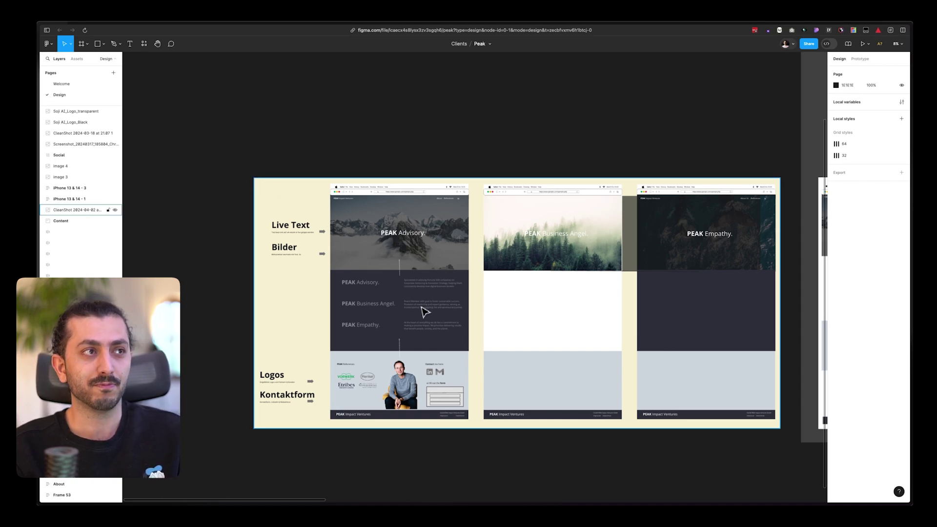
scroll(424, 311, "down", 3)
scroll(425, 311, "right", 4)
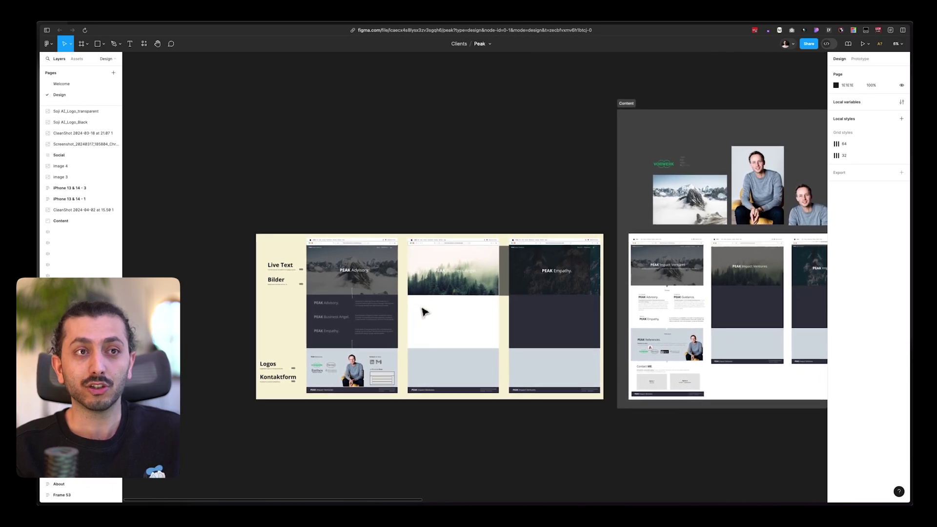
scroll(425, 311, "right", 3)
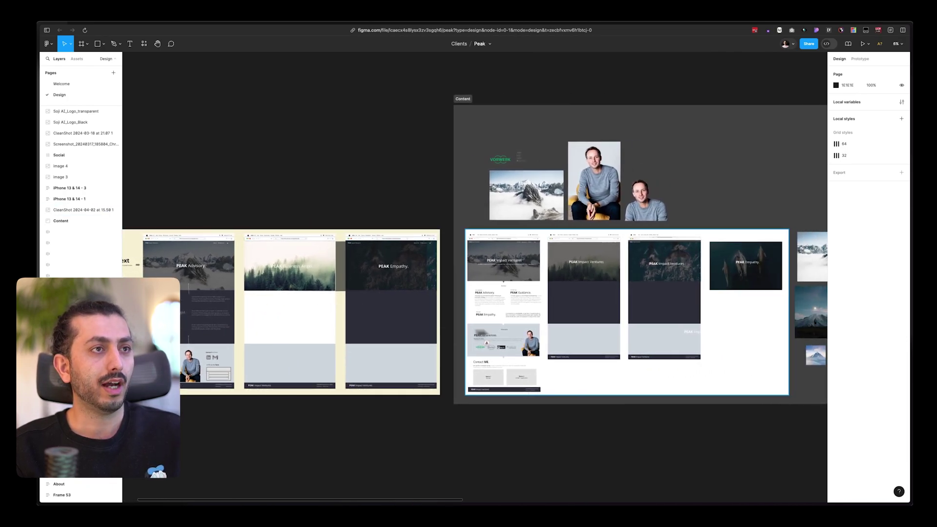
scroll(534, 331, "up", 3)
scroll(534, 331, "right", 2)
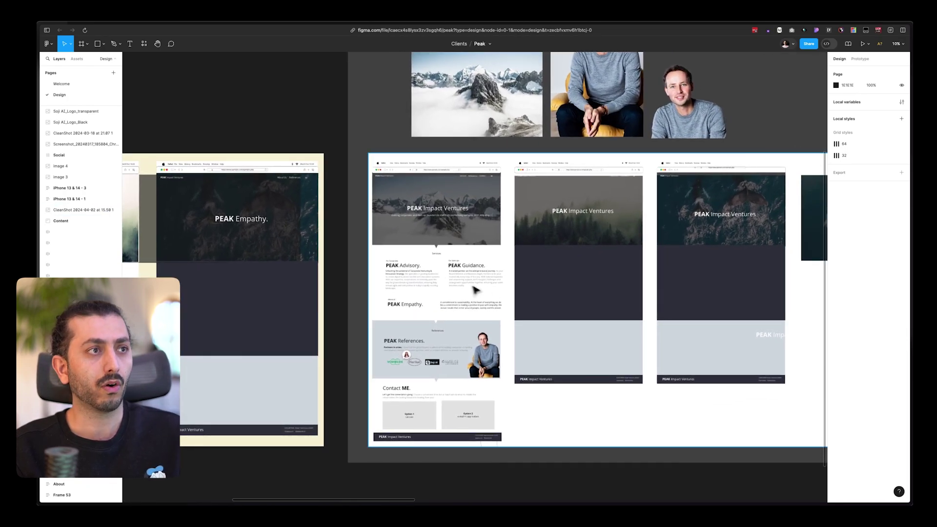
scroll(441, 295, "up", 2)
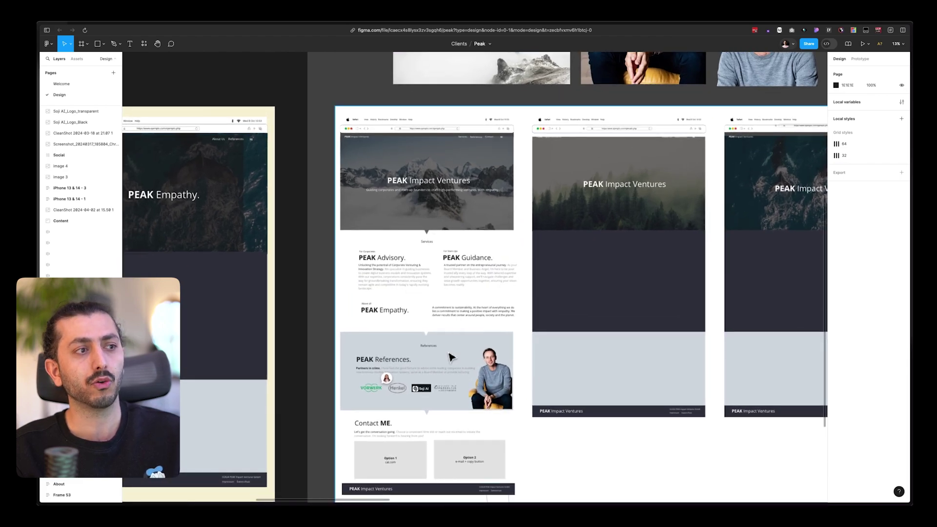
scroll(449, 360, "down", 3)
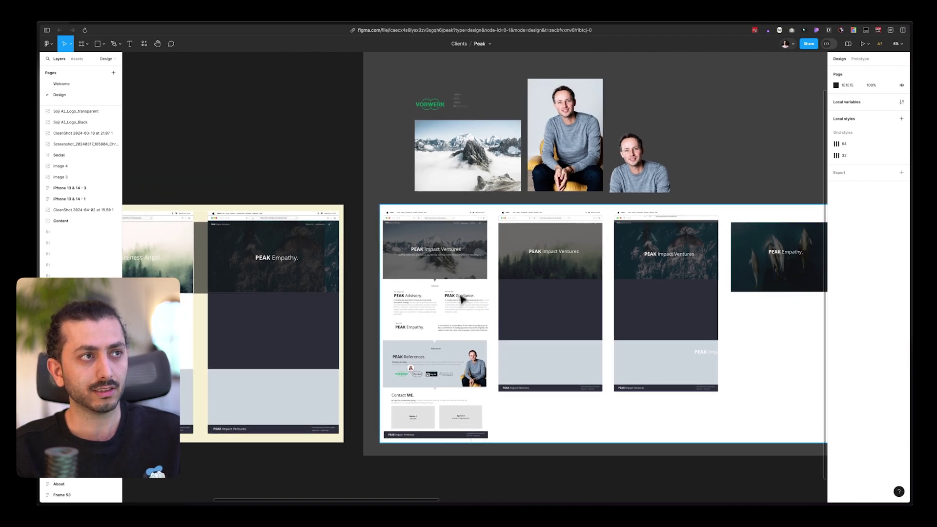
scroll(461, 299, "up", 2)
scroll(423, 326, "down", 4)
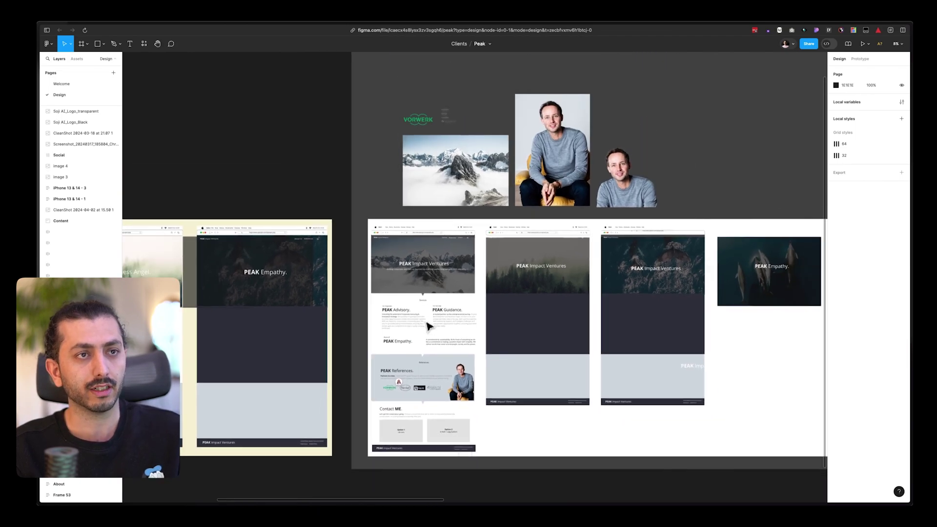
scroll(429, 326, "right", 2)
scroll(430, 326, "down", 3)
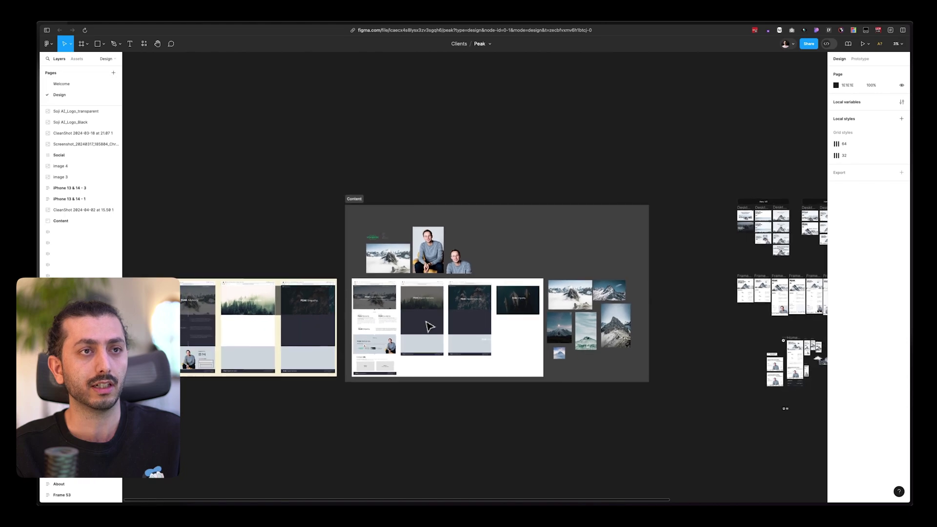
scroll(439, 322, "right", 5)
scroll(616, 189, "up", 3)
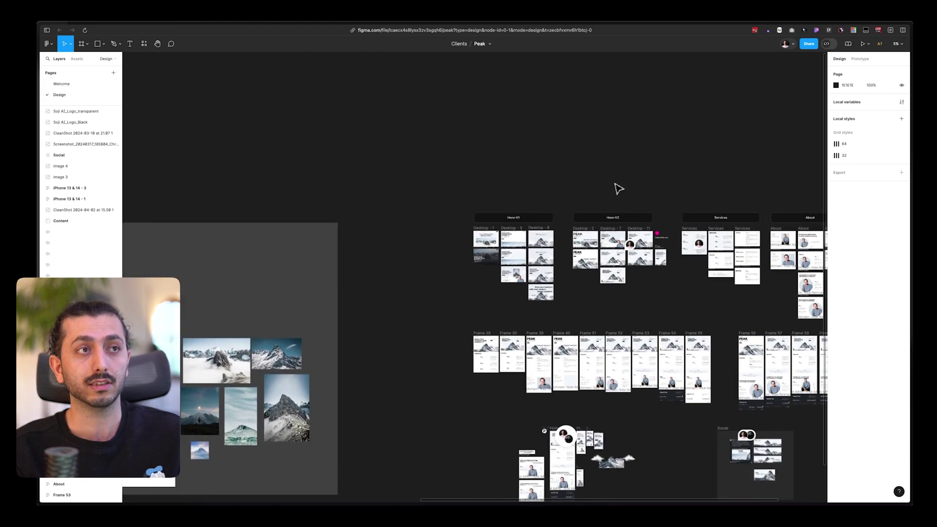
scroll(618, 188, "up", 3)
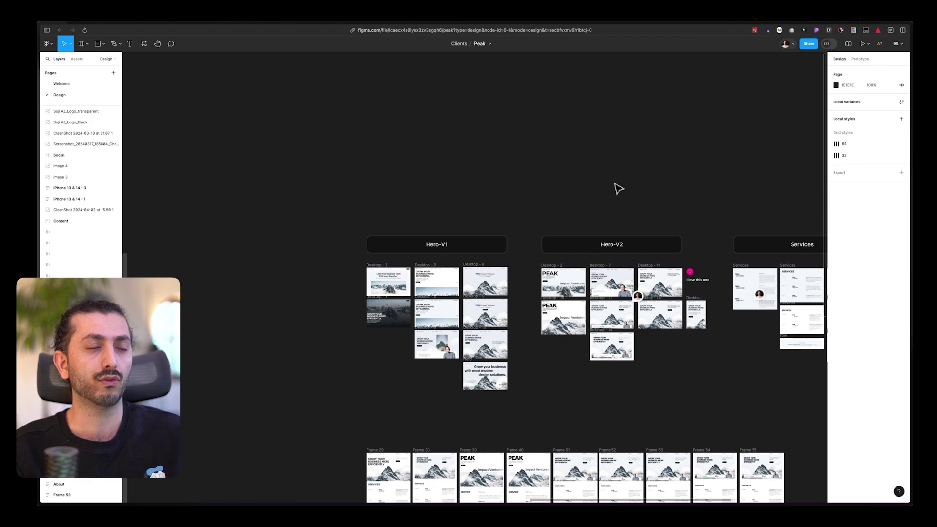
scroll(639, 202, "up", 2)
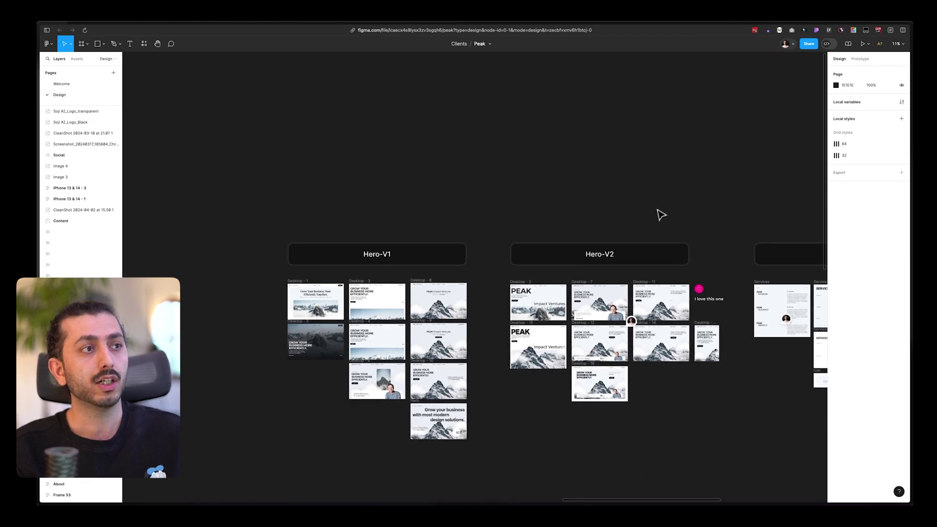
scroll(423, 327, "left", 1)
scroll(303, 329, "up", 2)
scroll(303, 334, "down", 1)
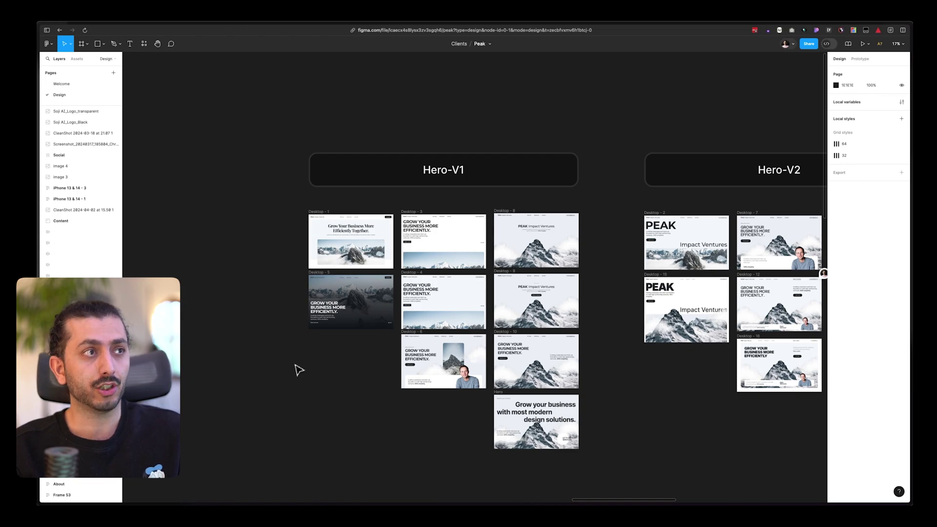
scroll(299, 370, "down", 1)
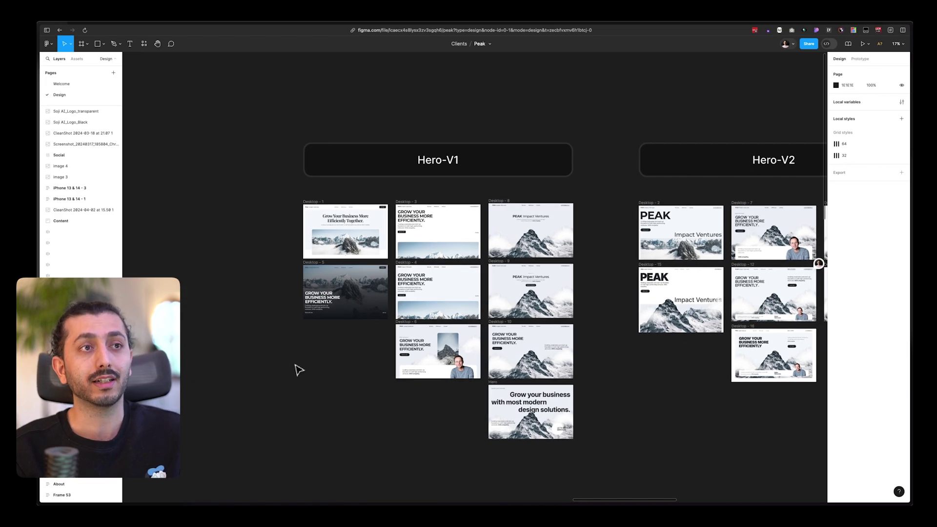
scroll(298, 370, "right", 3)
scroll(410, 368, "up", 4)
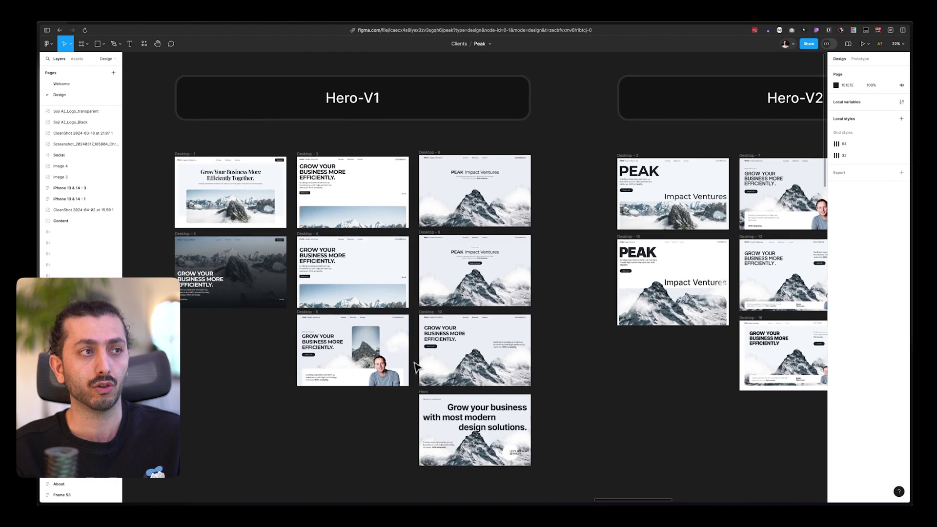
scroll(416, 367, "left", 3)
scroll(416, 367, "down", 1)
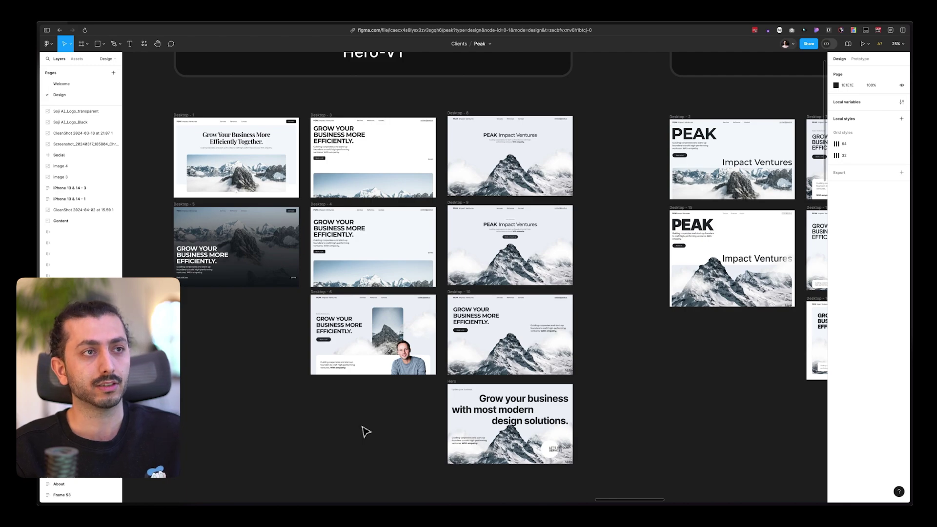
scroll(365, 432, "up", 1)
scroll(590, 360, "right", 10)
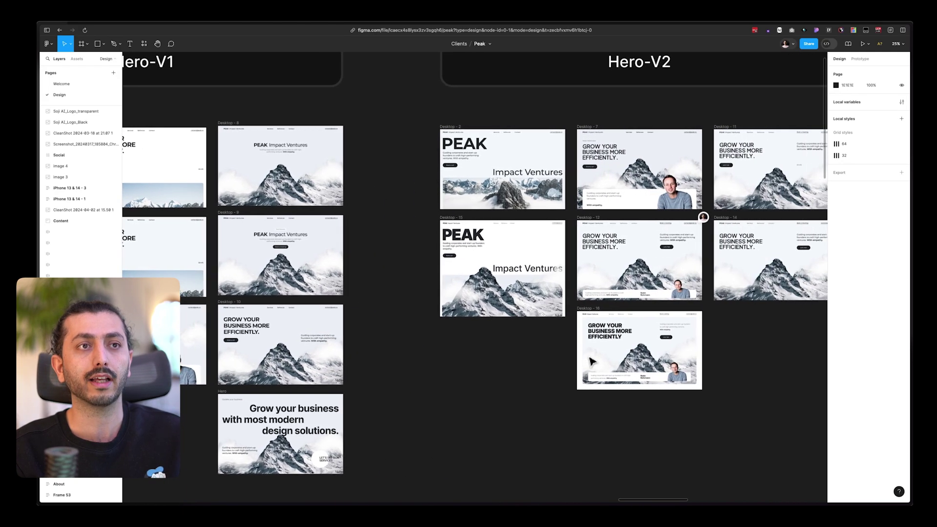
scroll(592, 361, "right", 1)
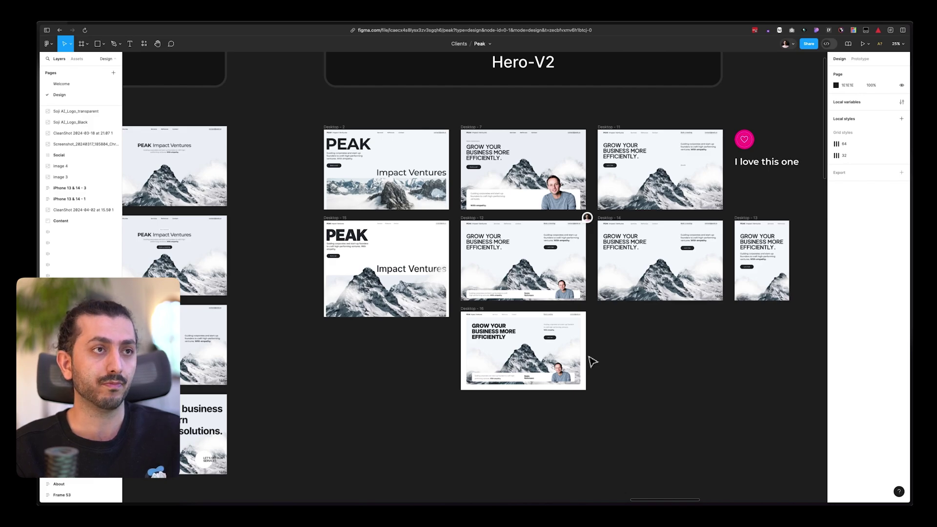
scroll(592, 361, "down", 5)
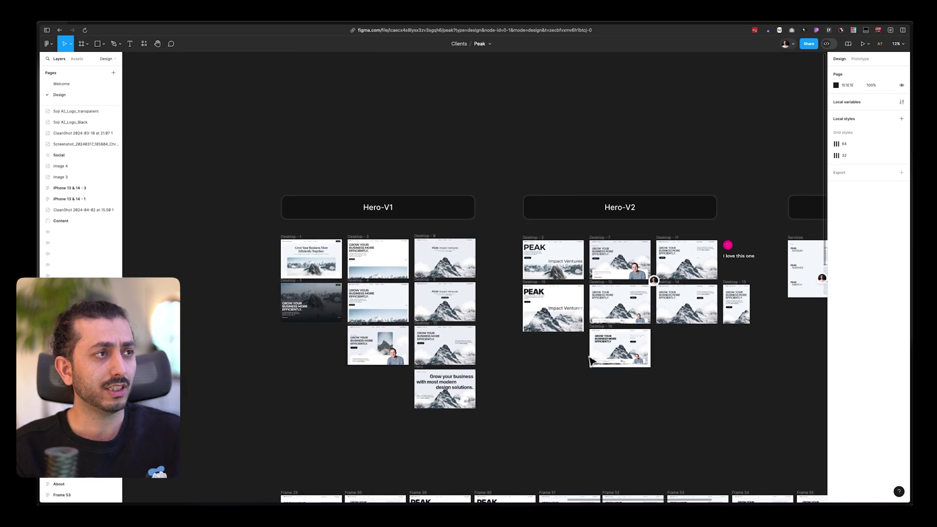
scroll(347, 304, "up", 10)
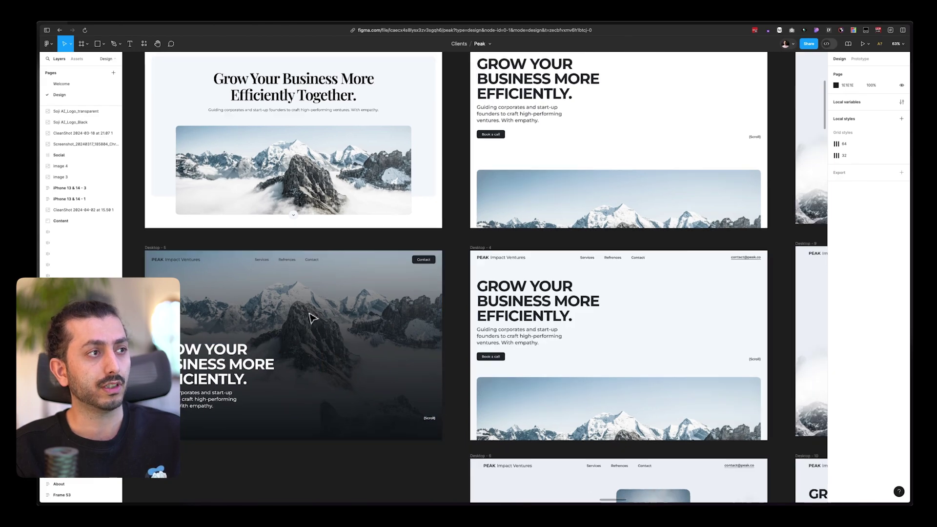
scroll(315, 311, "down", 3)
scroll(312, 314, "right", 5)
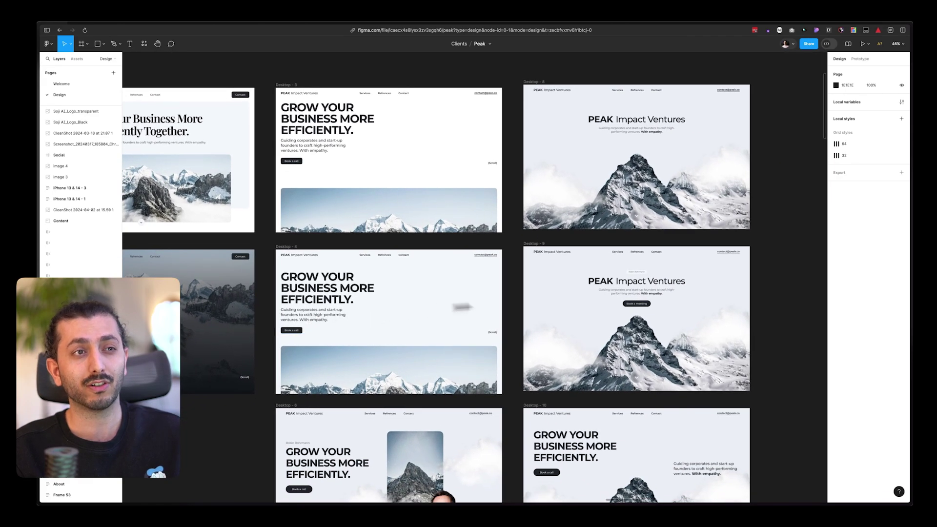
scroll(634, 322, "down", 2)
scroll(636, 326, "right", 4)
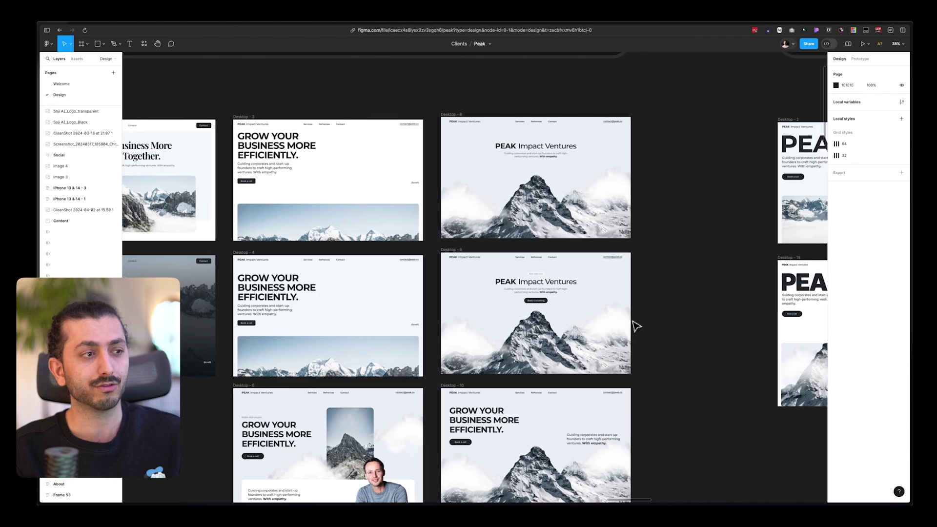
scroll(681, 307, "down", 2)
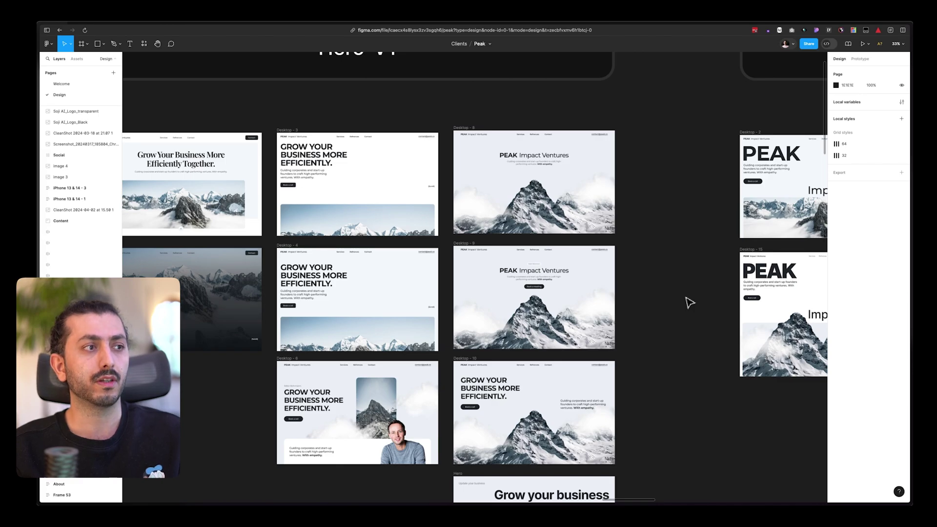
scroll(690, 303, "down", 3)
scroll(690, 303, "left", 5)
scroll(689, 303, "up", 4)
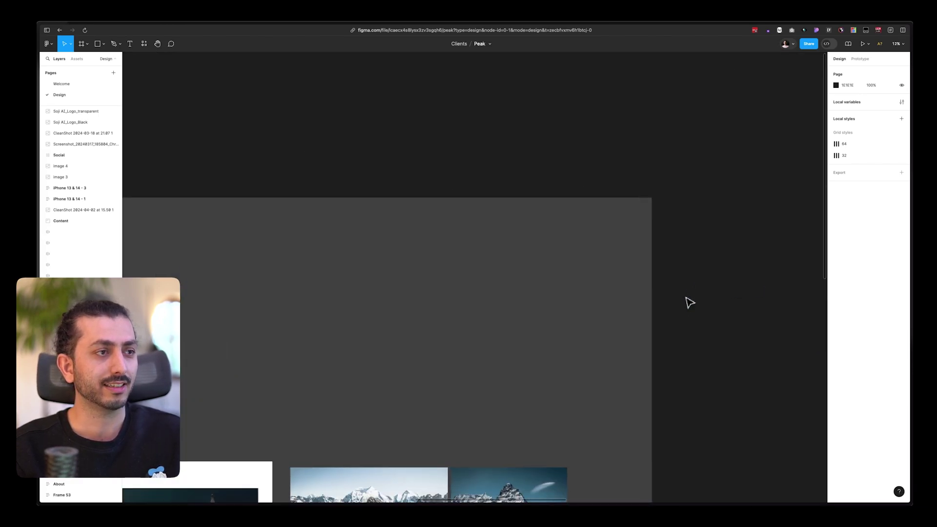
scroll(689, 302, "down", 2)
scroll(254, 312, "left", 10)
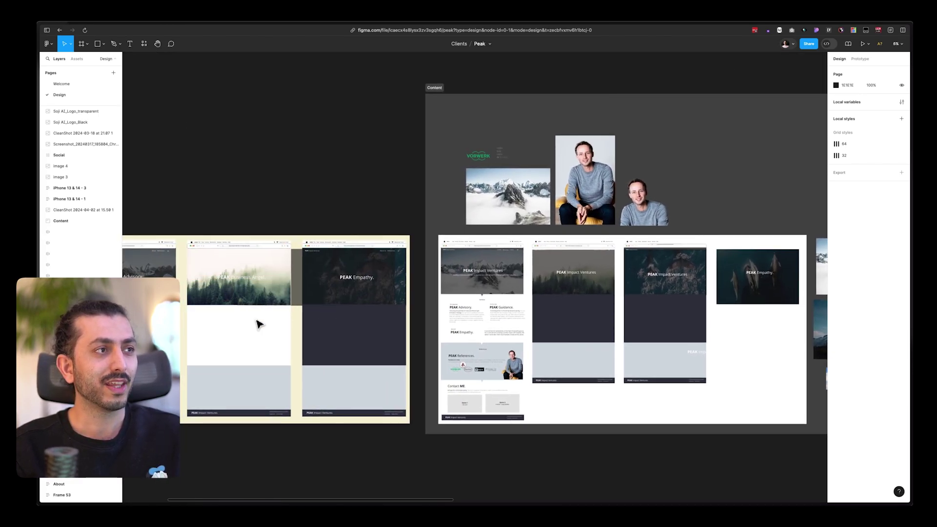
scroll(247, 307, "up", 5)
scroll(246, 307, "left", 3)
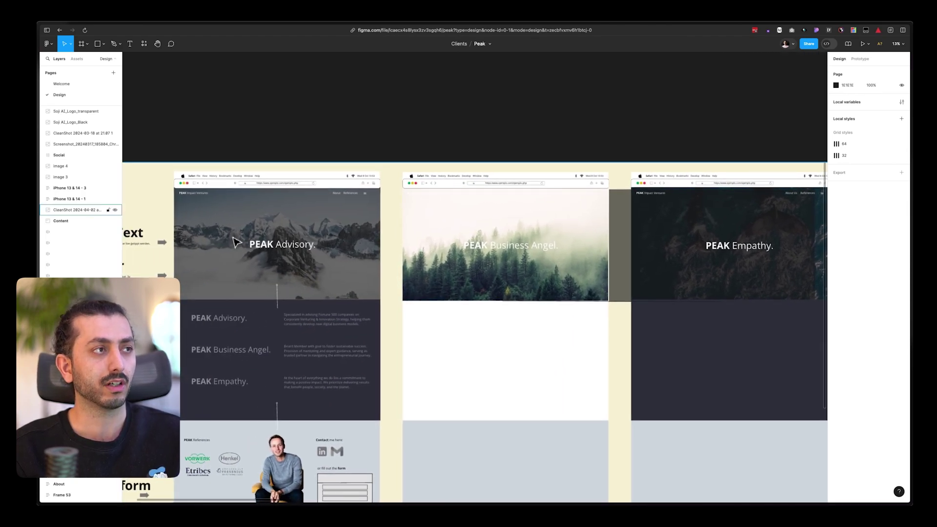
scroll(236, 242, "up", 2)
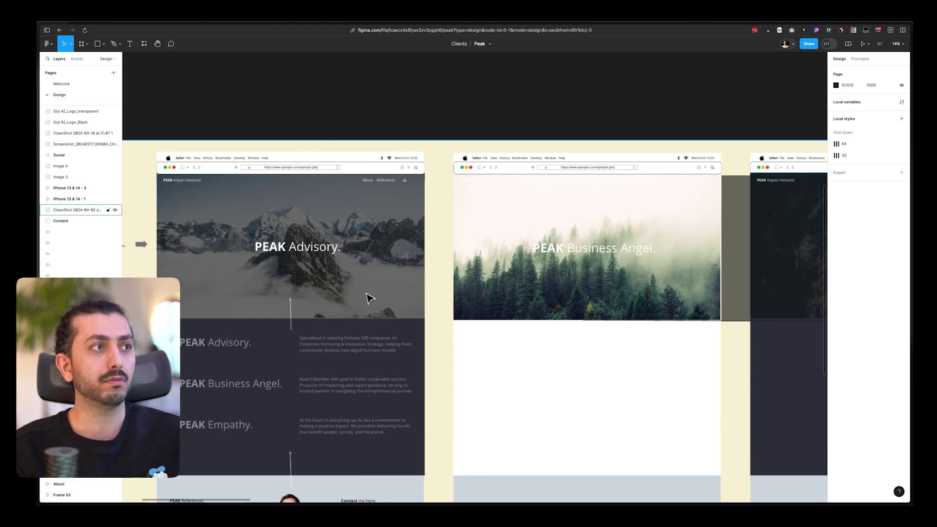
scroll(370, 298, "down", 5)
scroll(369, 298, "right", 8)
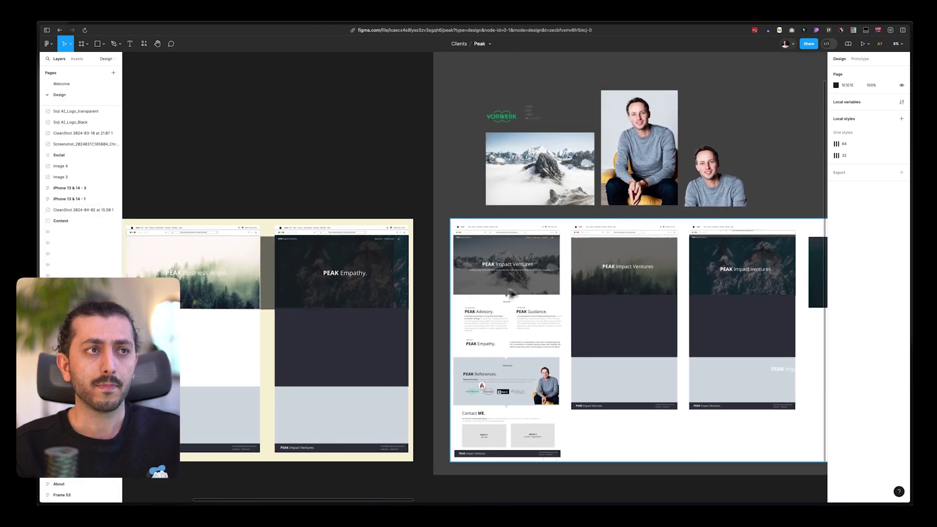
scroll(340, 286, "right", 10)
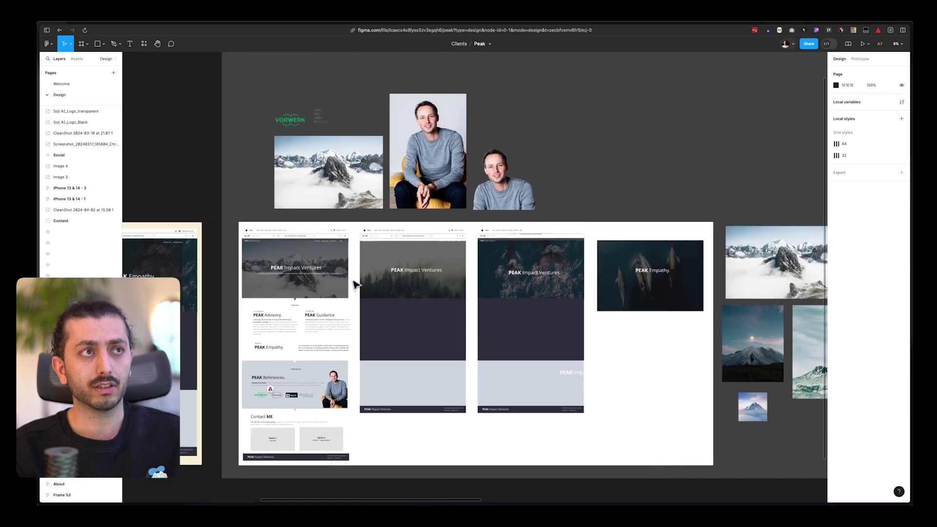
scroll(357, 309, "left", 2)
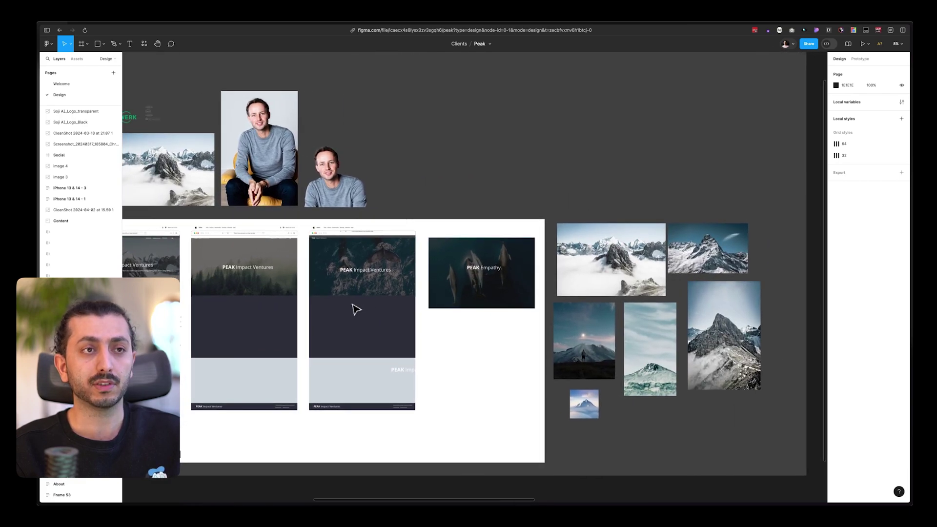
scroll(357, 309, "right", 6)
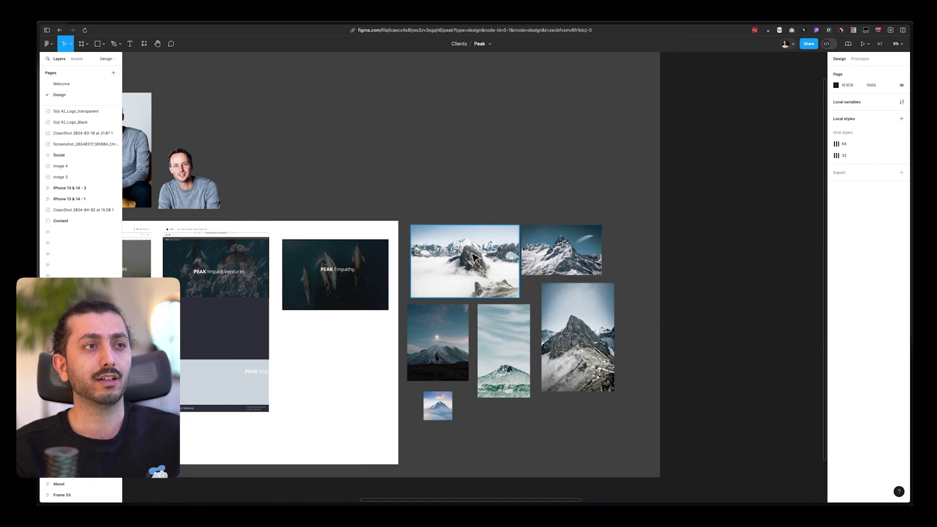
scroll(473, 257, "down", 5)
scroll(646, 200, "up", 8)
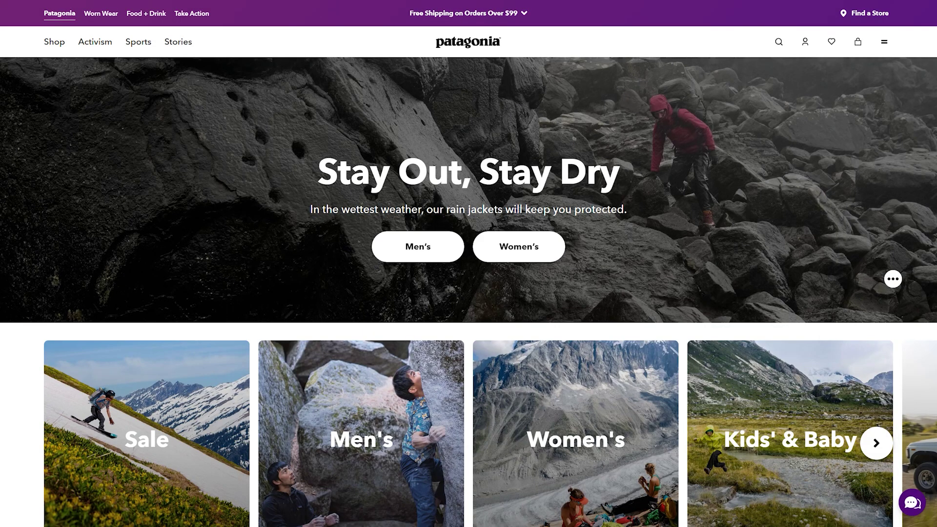
Open the Patagonia Men's shopping page from its category card and scroll its listing
scroll(469, 264, "down", 5)
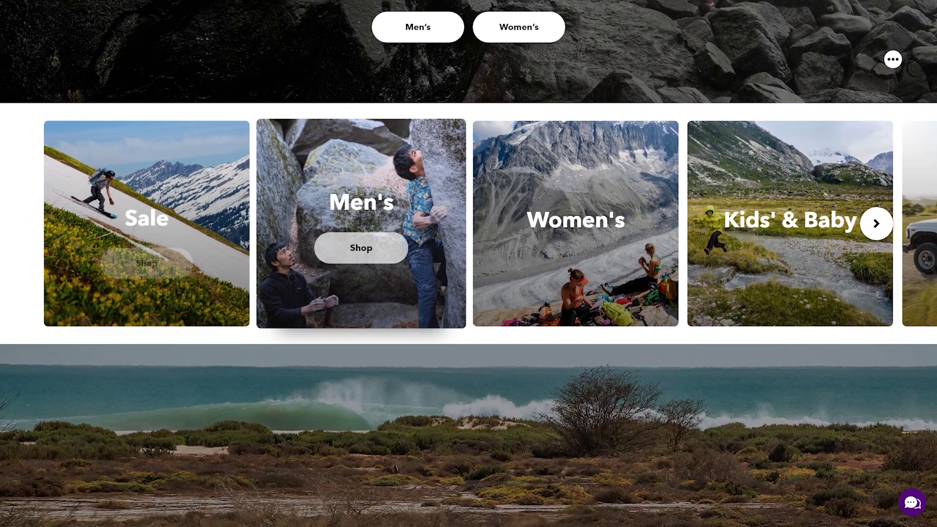
left_click(361, 245)
scroll(468, 263, "down", 5)
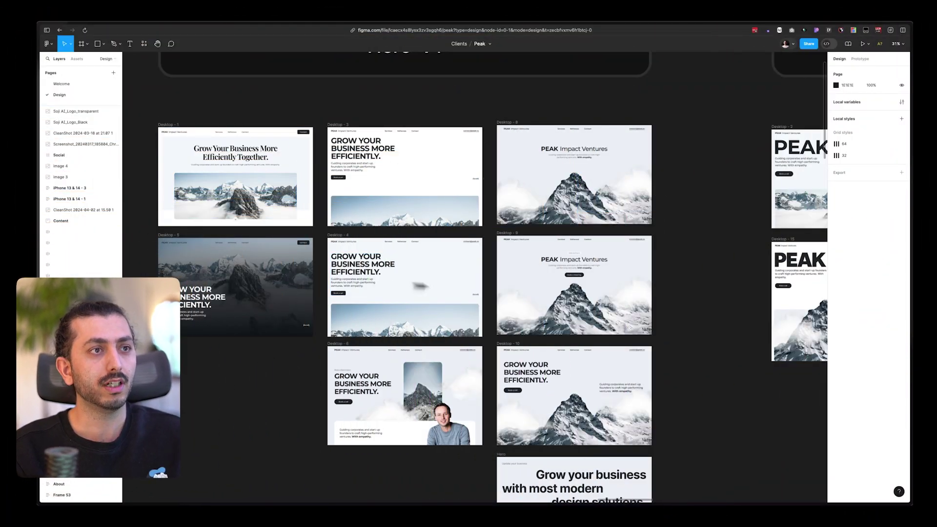
scroll(612, 317, "up", 3)
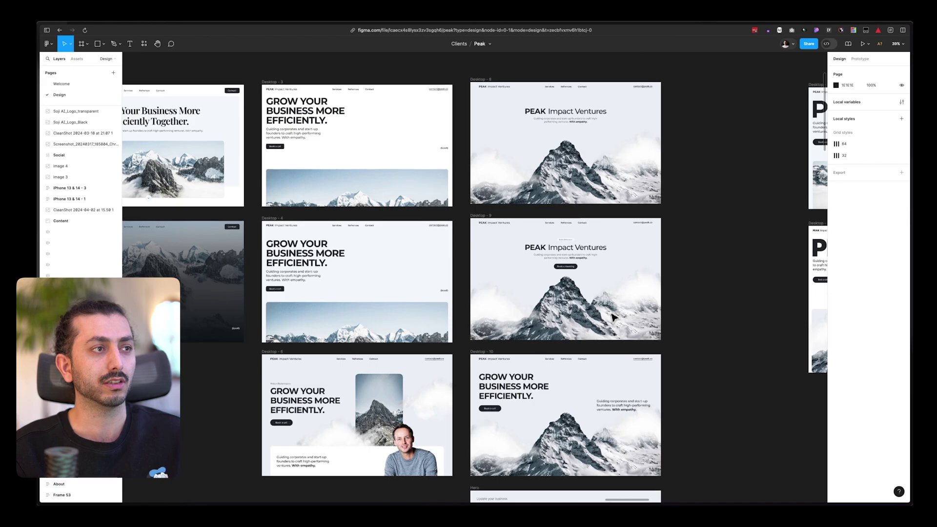
scroll(614, 317, "right", 10)
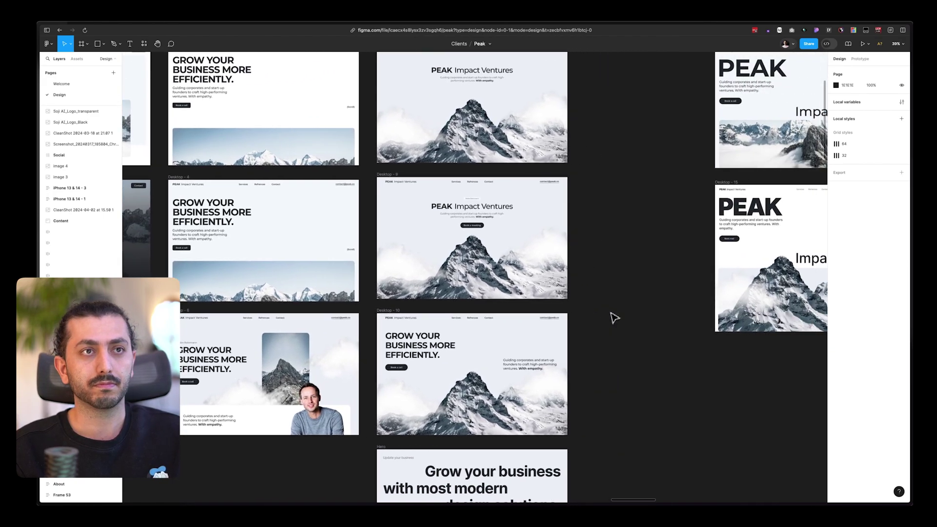
scroll(613, 317, "right", 8)
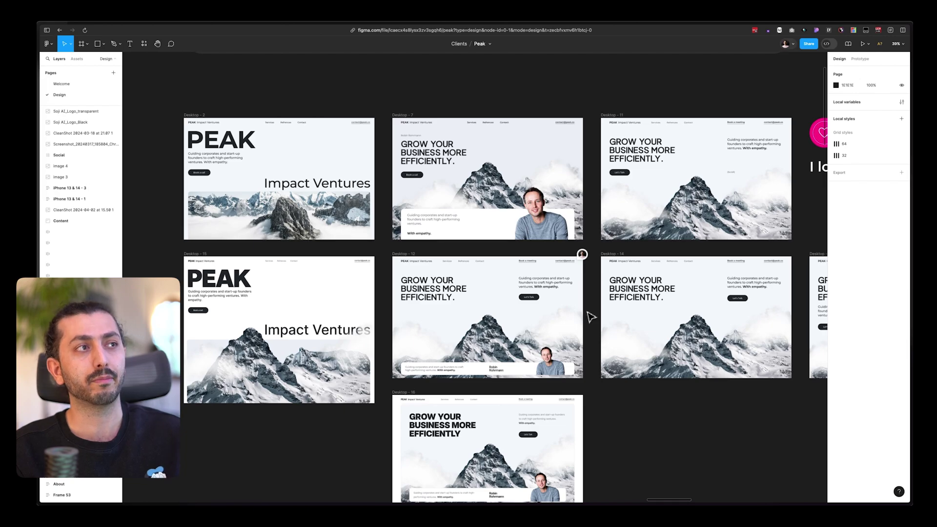
scroll(588, 317, "right", 2)
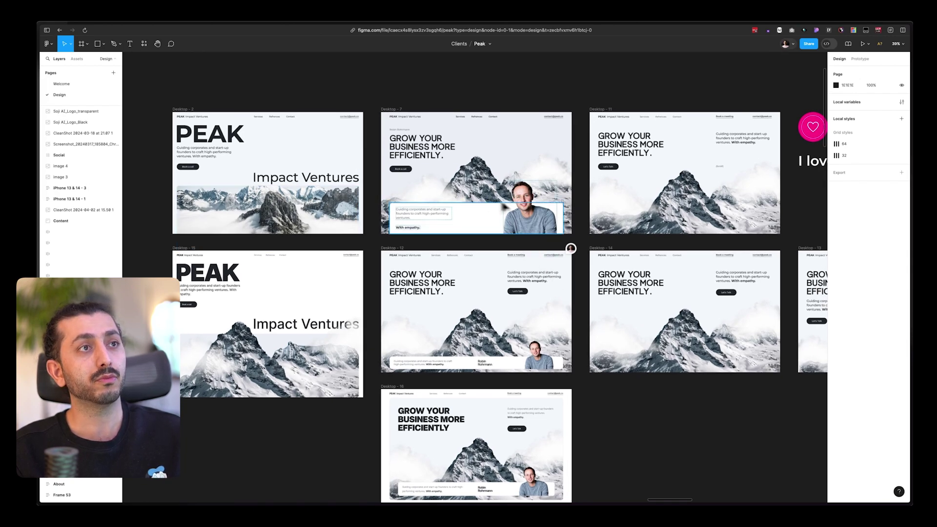
scroll(552, 217, "right", 3)
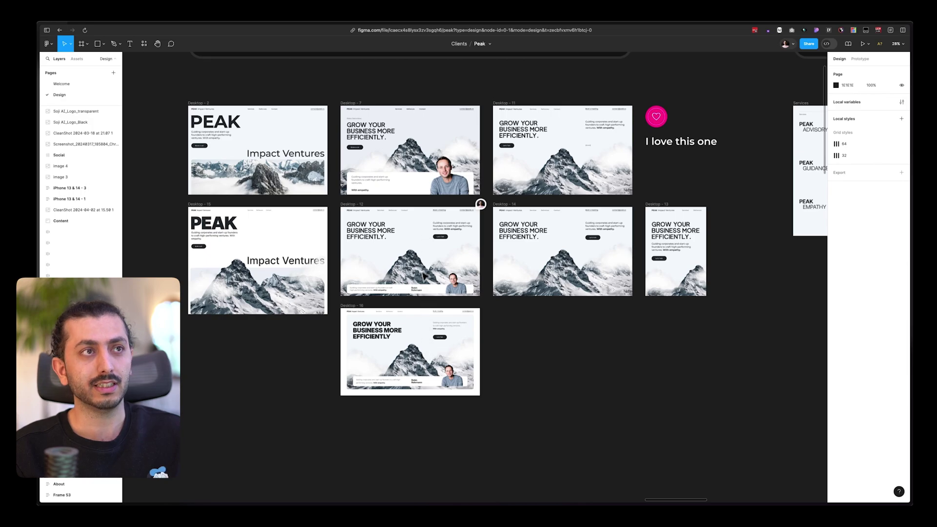
scroll(424, 276, "down", 4)
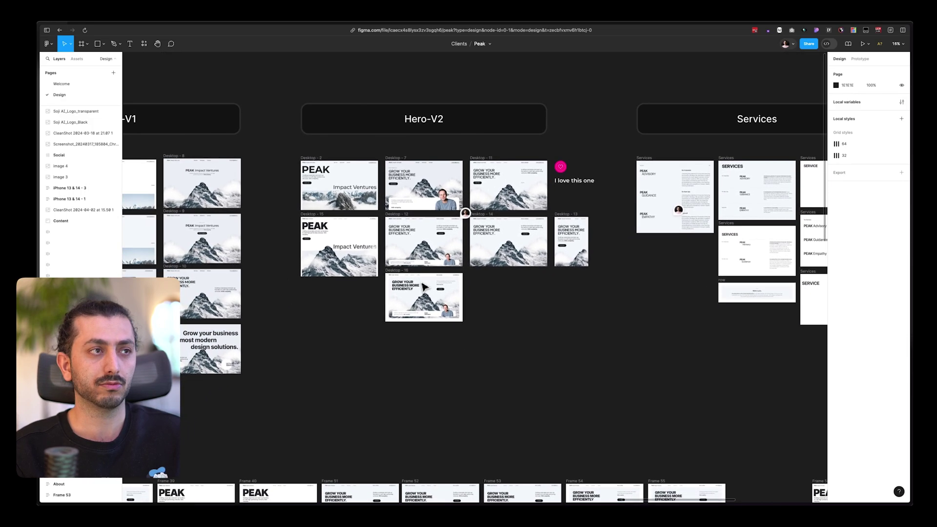
scroll(424, 287, "down", 3)
scroll(424, 286, "down", 5)
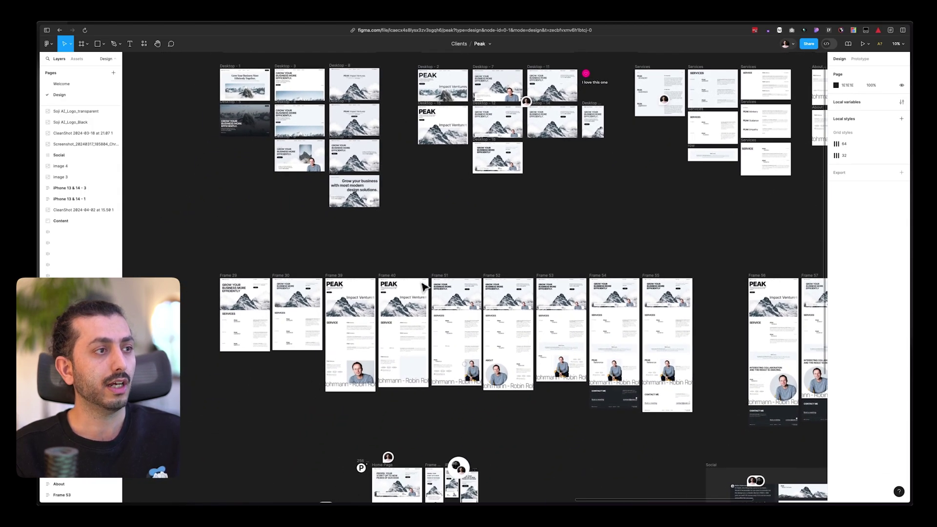
scroll(422, 286, "down", 2)
scroll(423, 286, "left", 2)
scroll(528, 264, "up", 5)
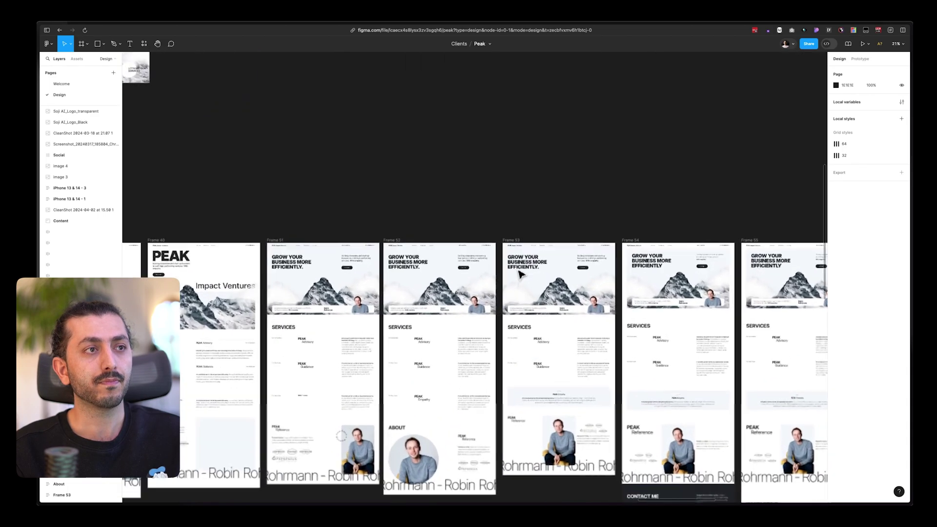
scroll(582, 314, "down", 1)
scroll(618, 241, "up", 5)
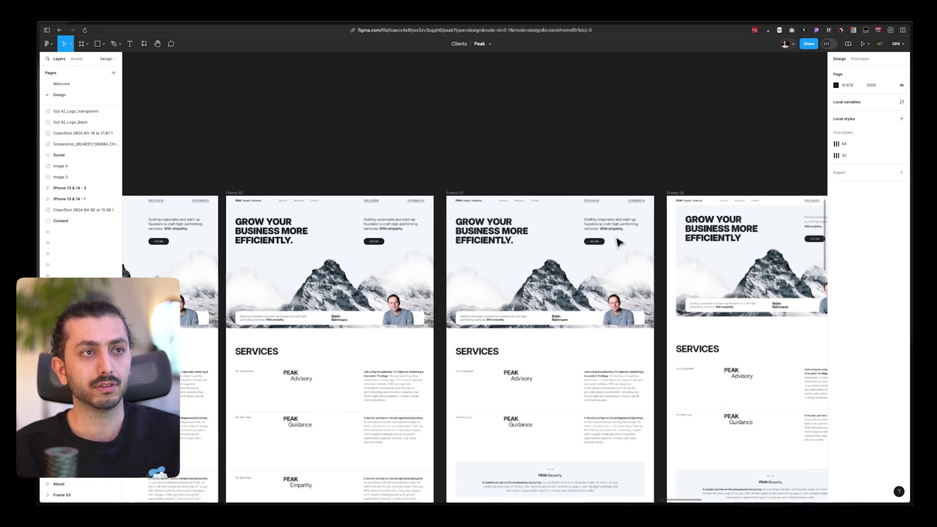
scroll(619, 243, "down", 1)
scroll(619, 242, "up", 4)
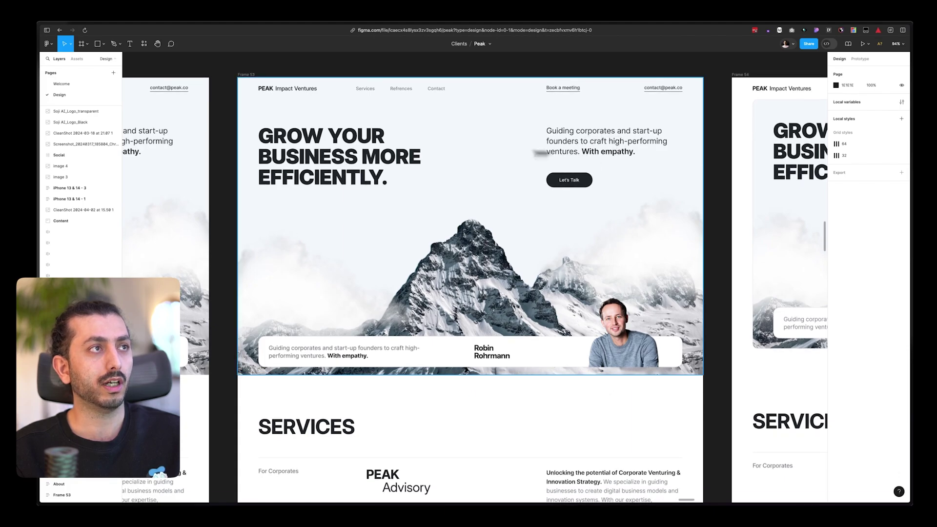
scroll(537, 209, "down", 5)
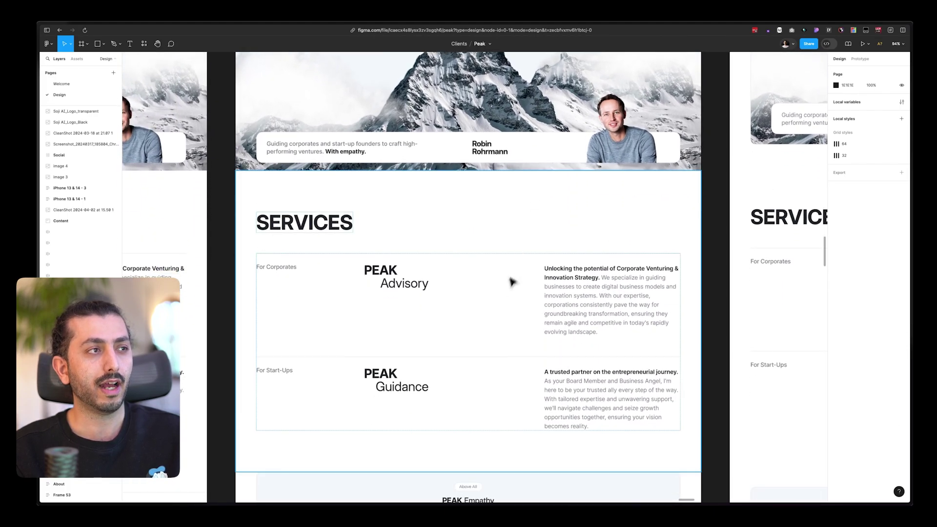
scroll(453, 319, "down", 5)
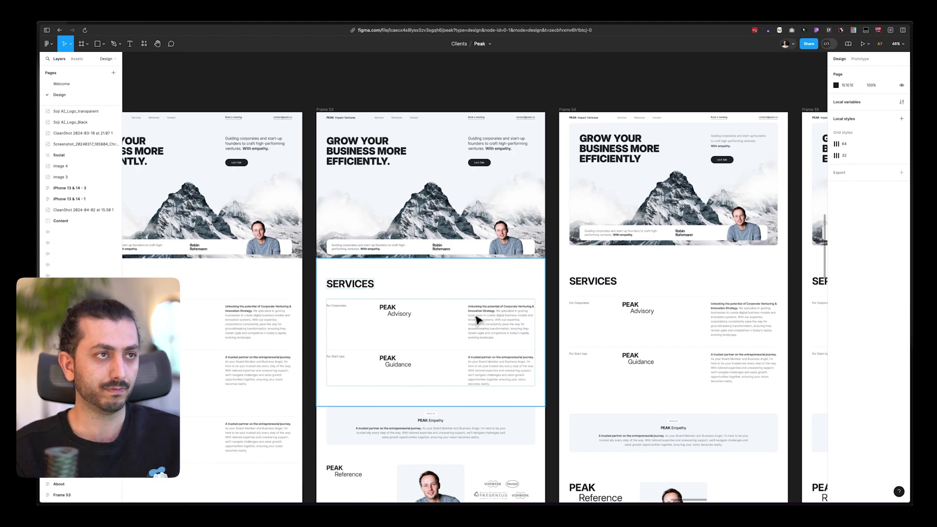
scroll(478, 320, "down", 2)
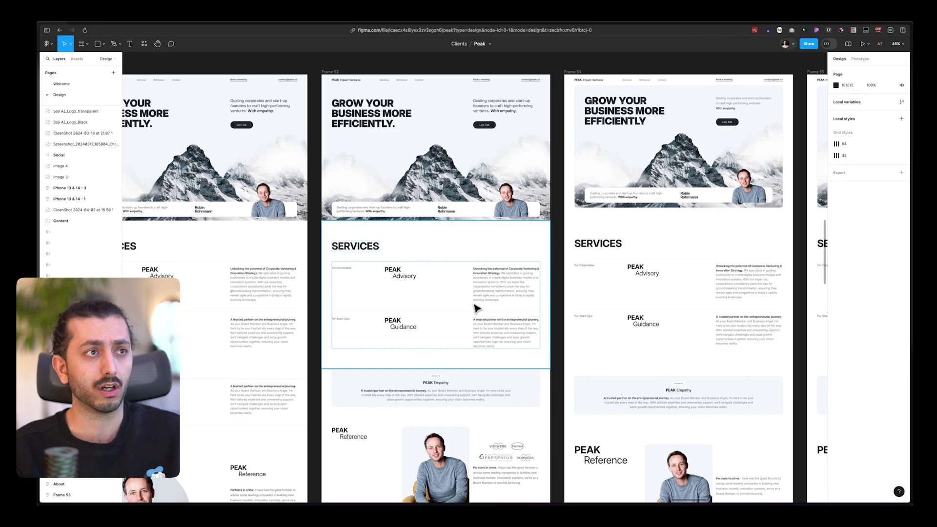
scroll(477, 306, "down", 1)
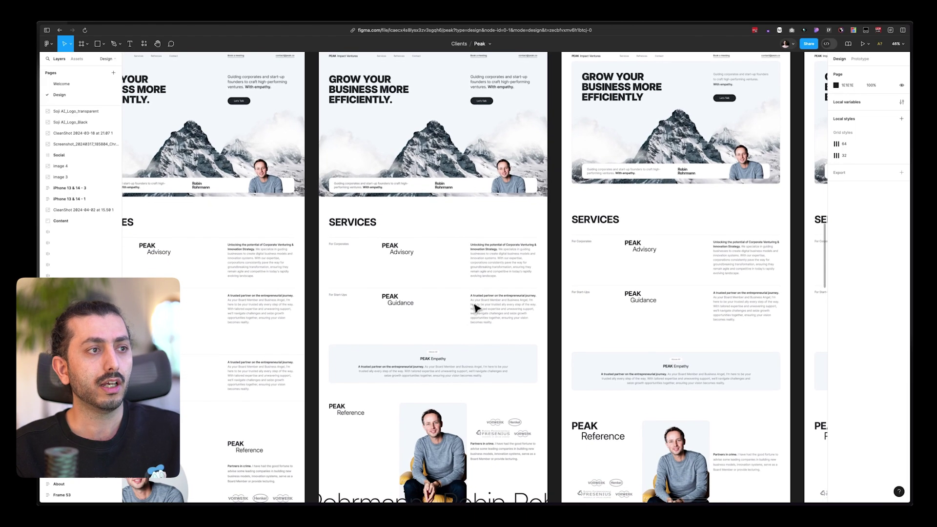
scroll(474, 313, "up", 5)
scroll(402, 401, "down", 4)
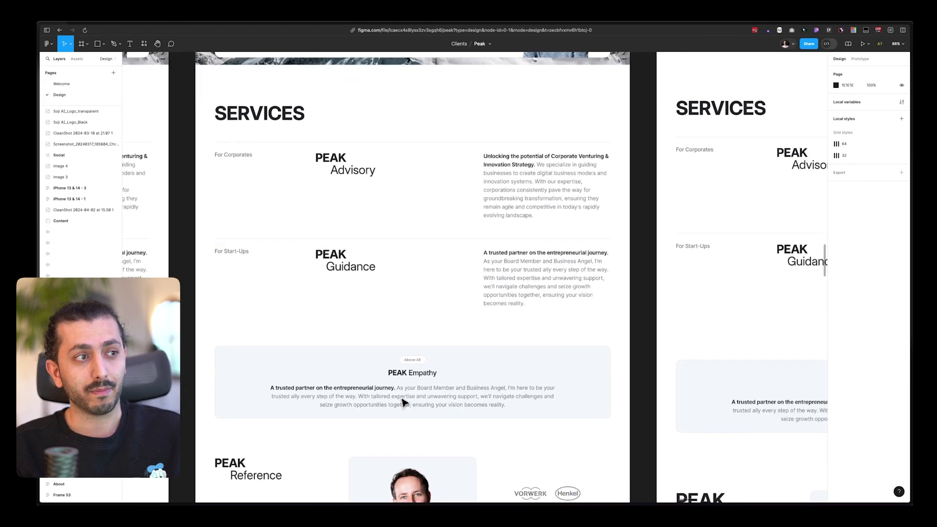
scroll(403, 401, "down", 1)
scroll(403, 402, "down", 2)
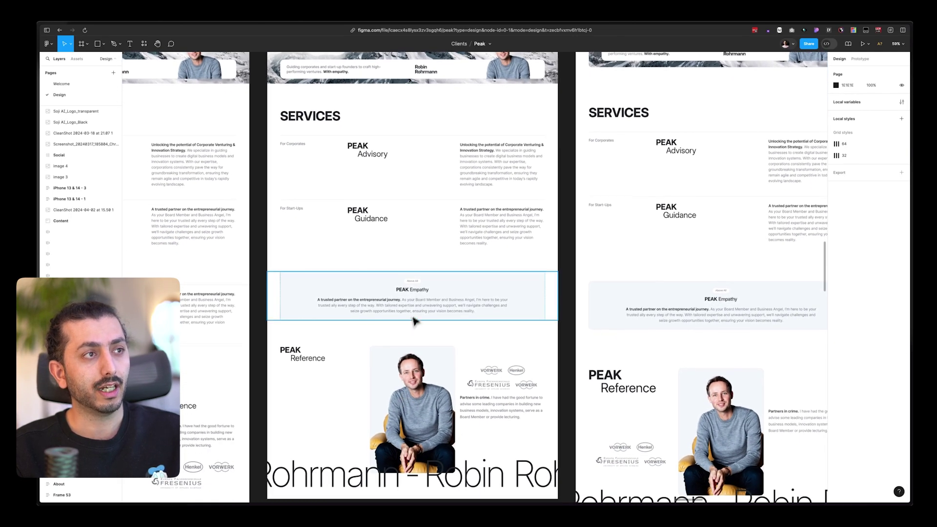
scroll(418, 318, "up", 5)
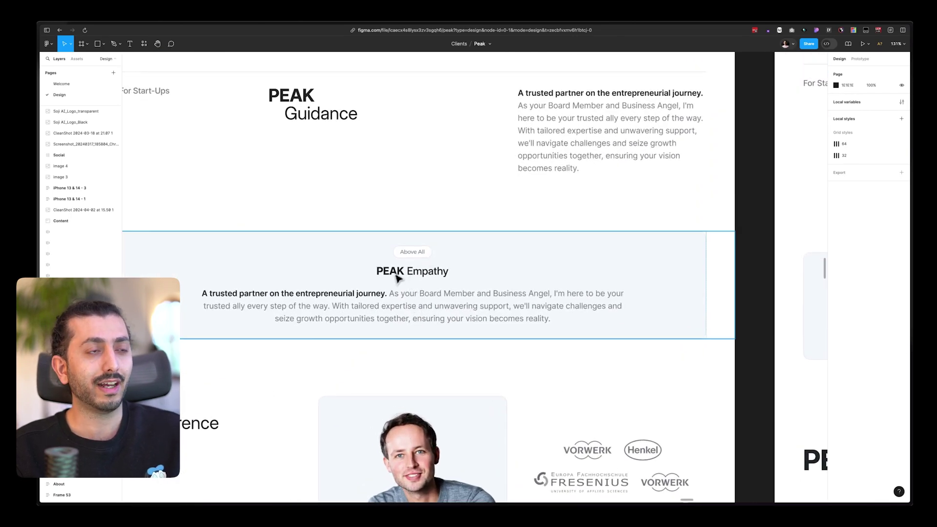
scroll(393, 281, "down", 3)
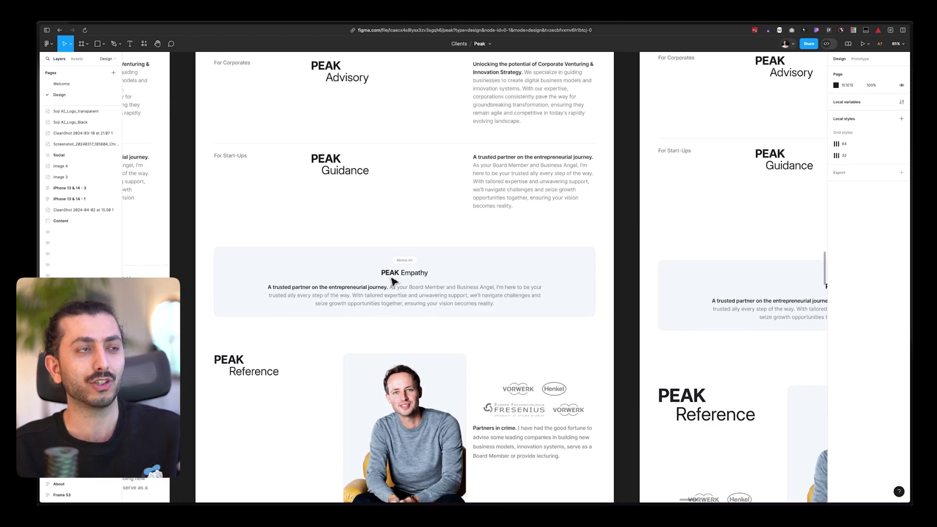
scroll(393, 282, "down", 2)
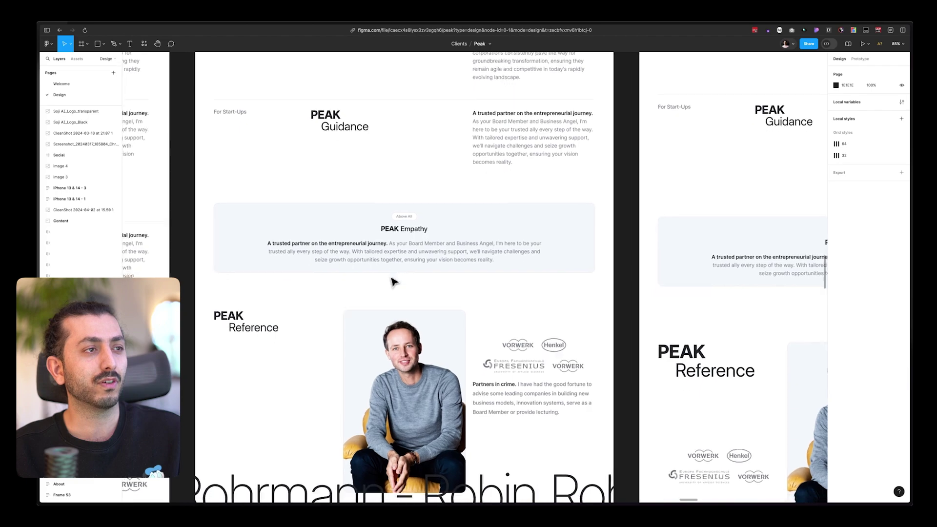
scroll(392, 282, "down", 2)
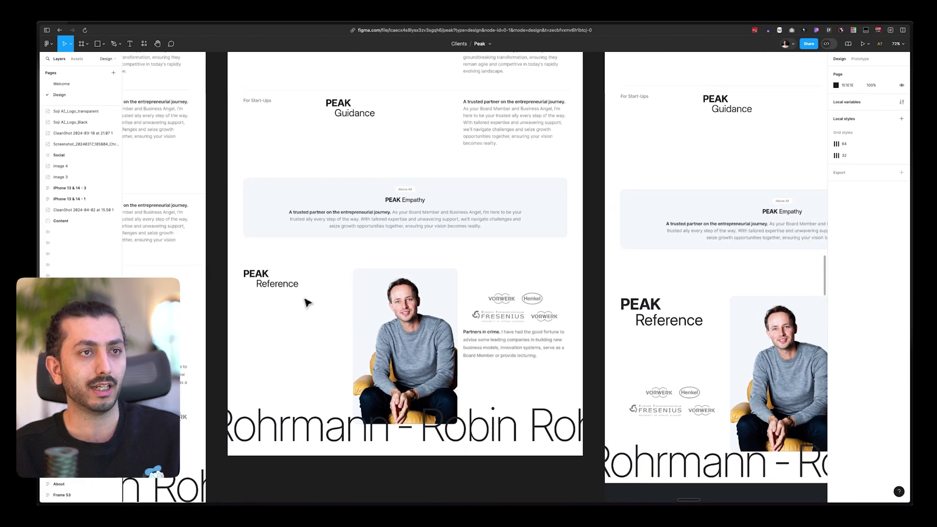
scroll(303, 302, "down", 5)
scroll(520, 344, "down", 4)
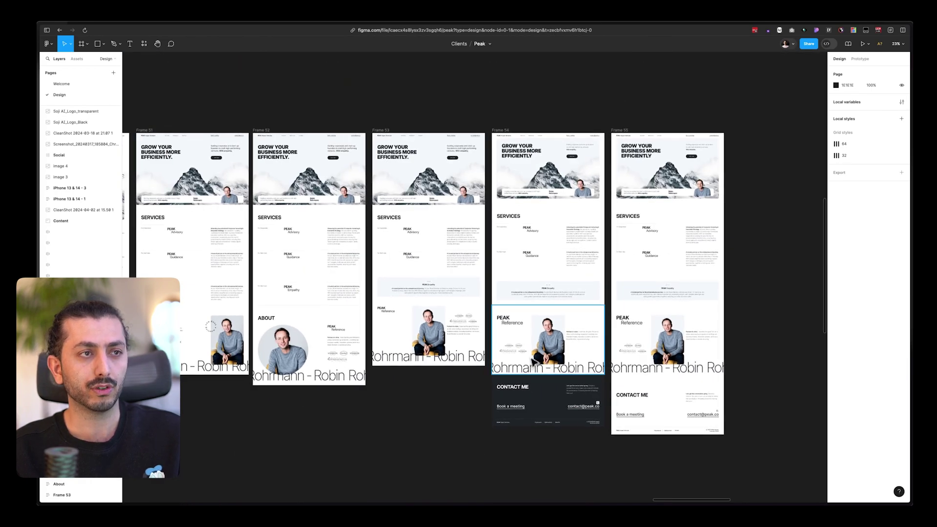
scroll(522, 347, "down", 1)
scroll(656, 318, "down", 6)
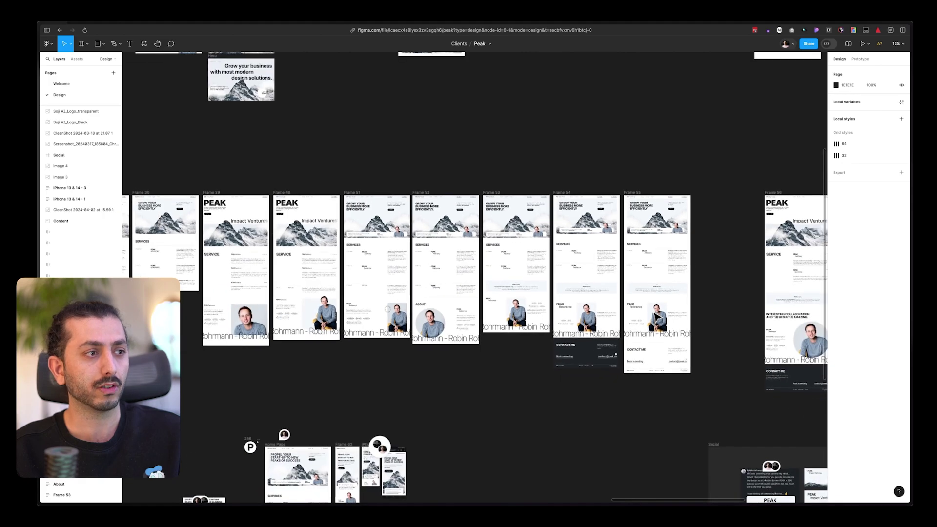
scroll(657, 318, "down", 1)
scroll(633, 324, "down", 2)
scroll(634, 324, "left", 2)
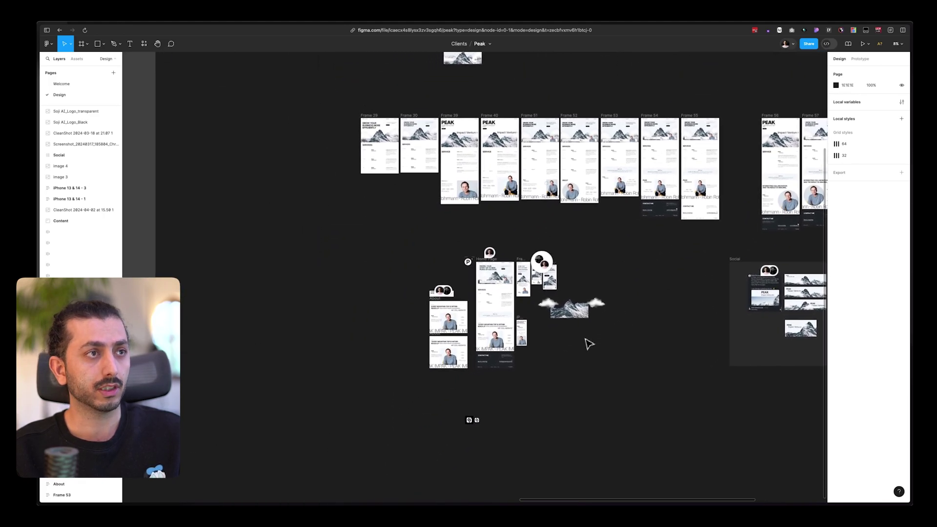
scroll(488, 303, "up", 3)
scroll(541, 242, "up", 5)
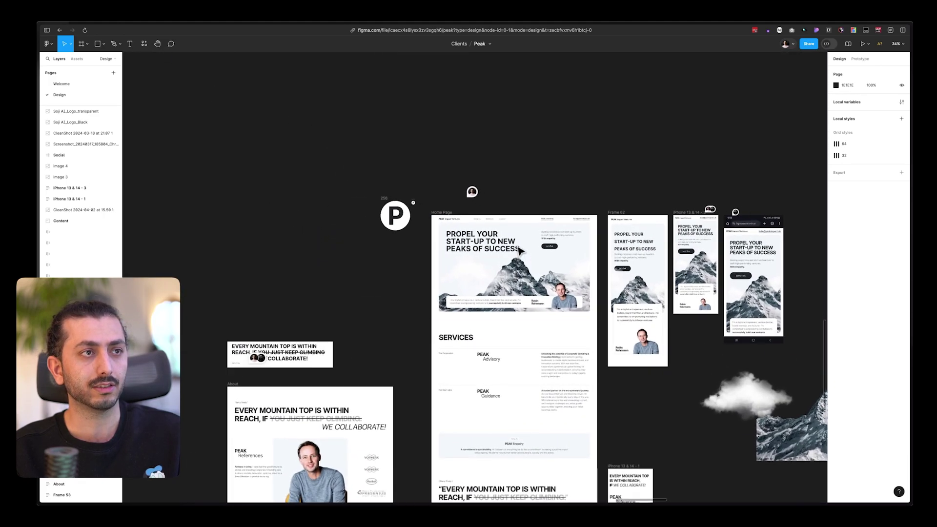
scroll(544, 239, "up", 4)
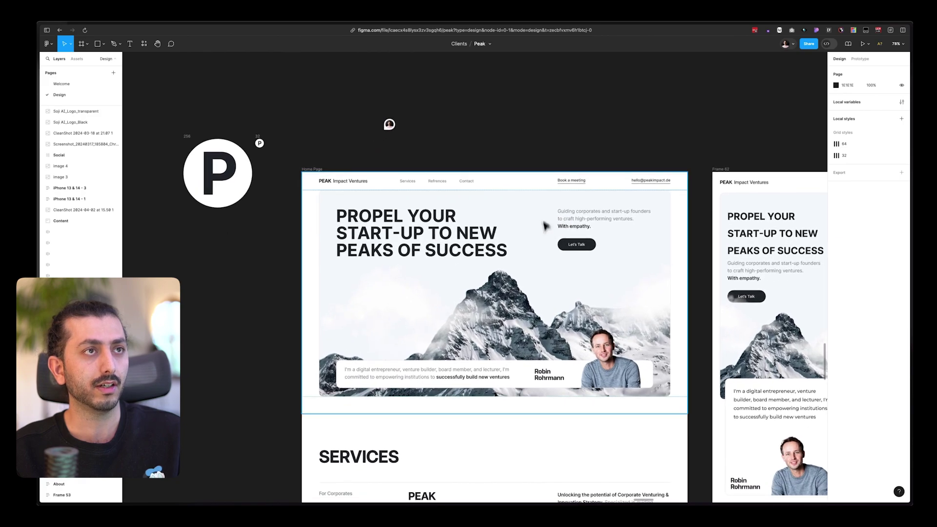
scroll(545, 183, "up", 3)
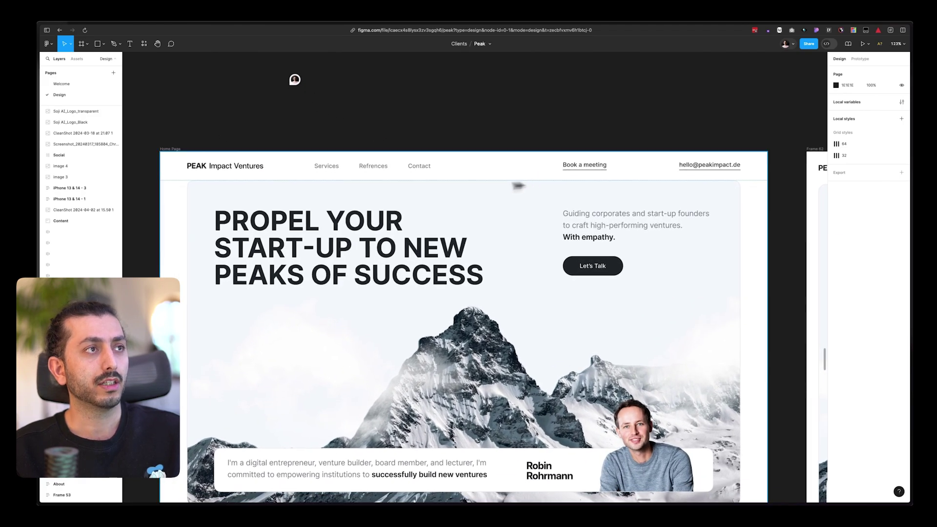
scroll(397, 283, "down", 3)
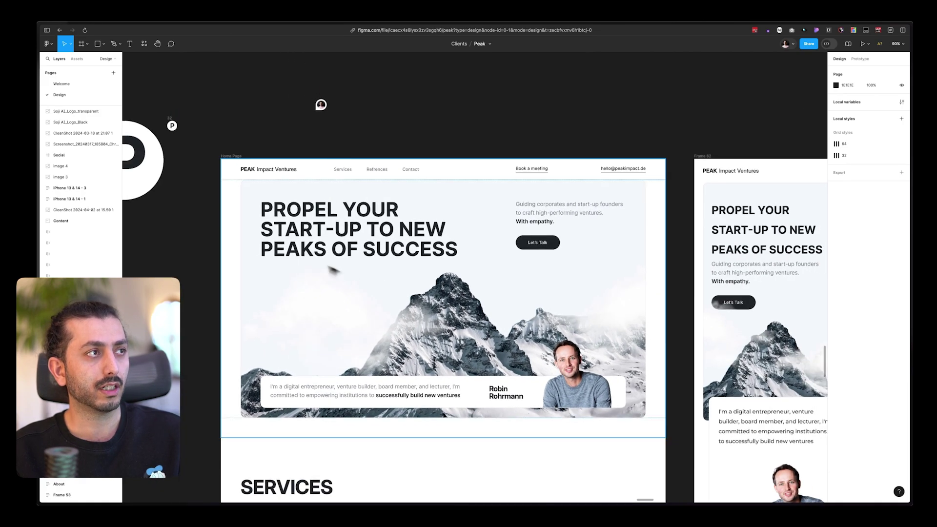
left_click(328, 339)
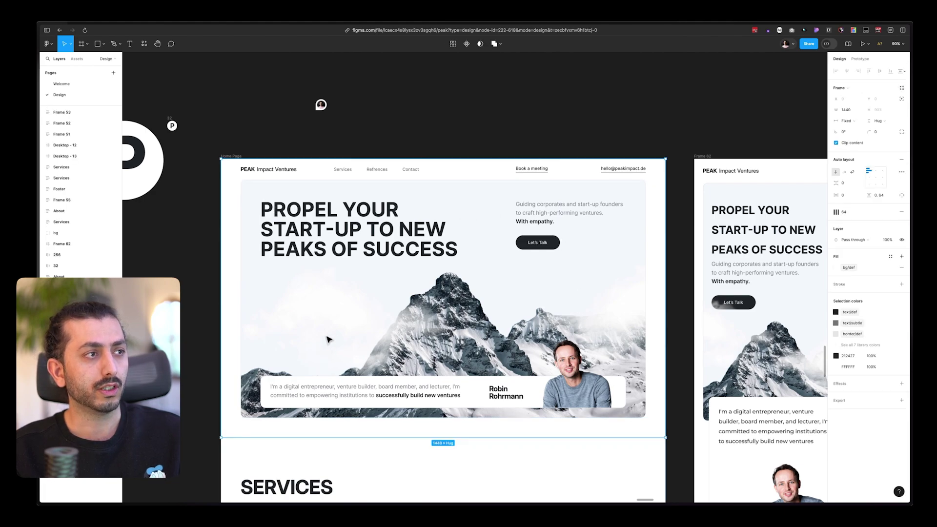
double_click(324, 325)
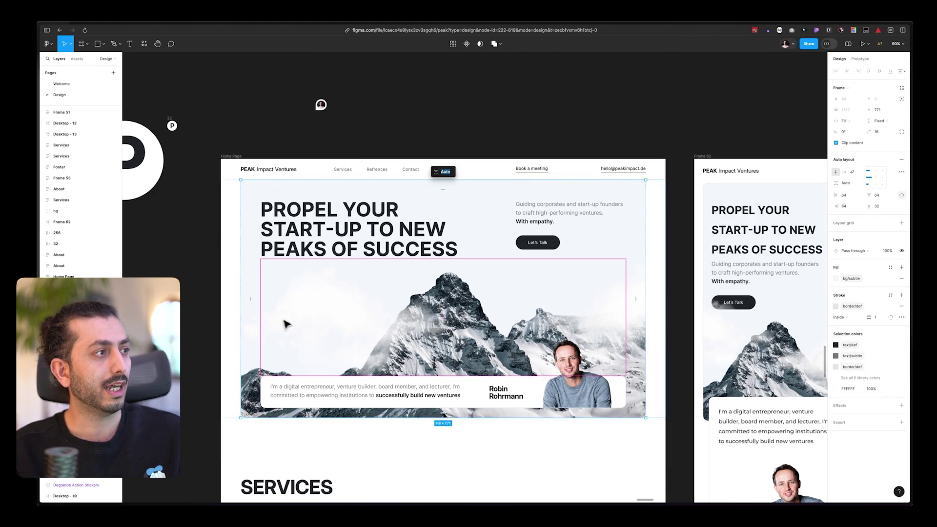
left_click(299, 329)
mouse_move(299, 309)
left_mouse_down()
mouse_move(301, 270)
mouse_move(301, 328)
mouse_move(303, 301)
left_mouse_up()
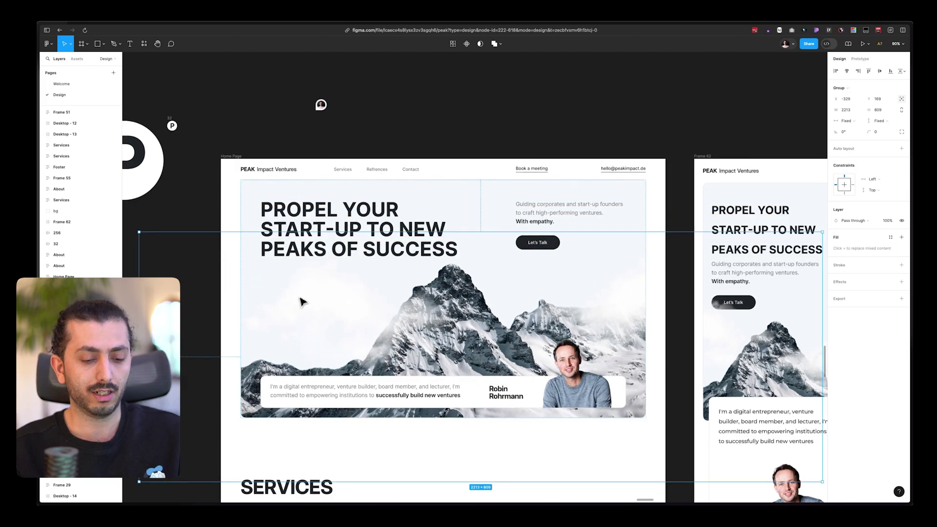
key("ctrl+z")
scroll(412, 356, "down", 10)
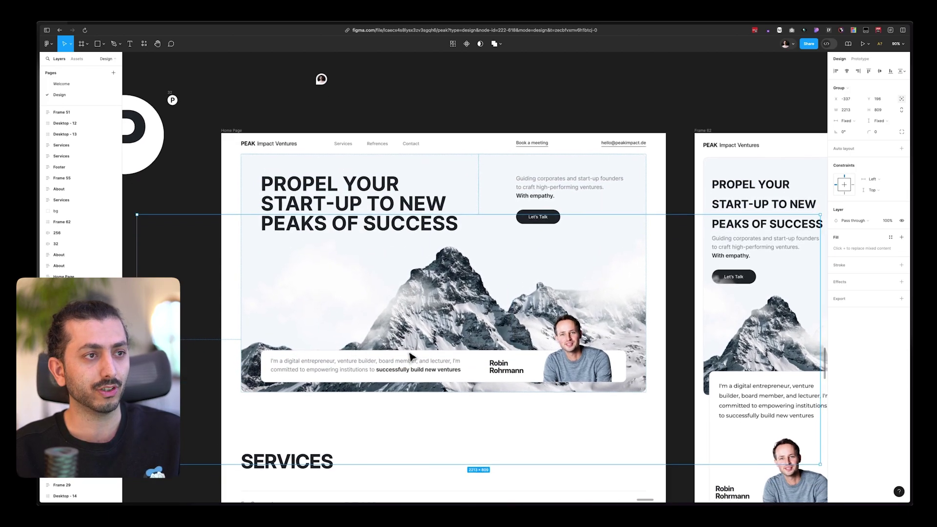
scroll(411, 357, "down", 7)
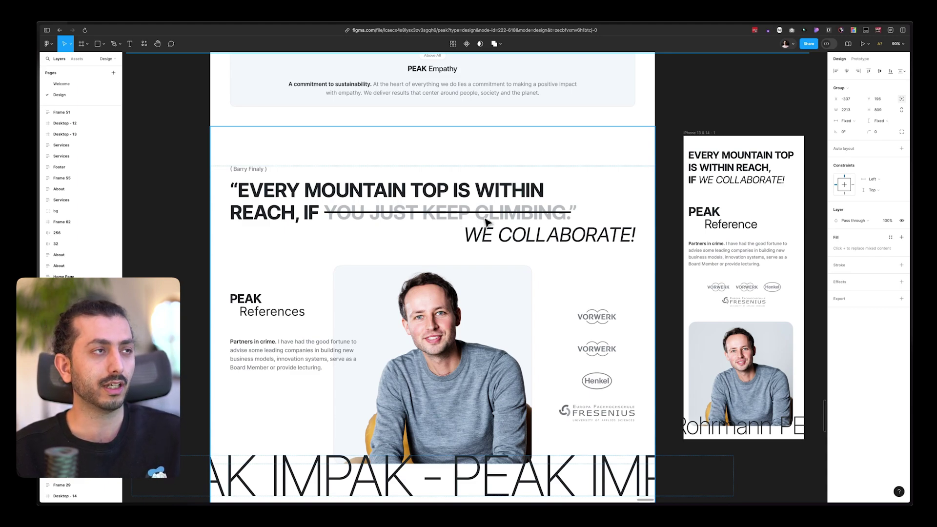
scroll(441, 257, "down", 2)
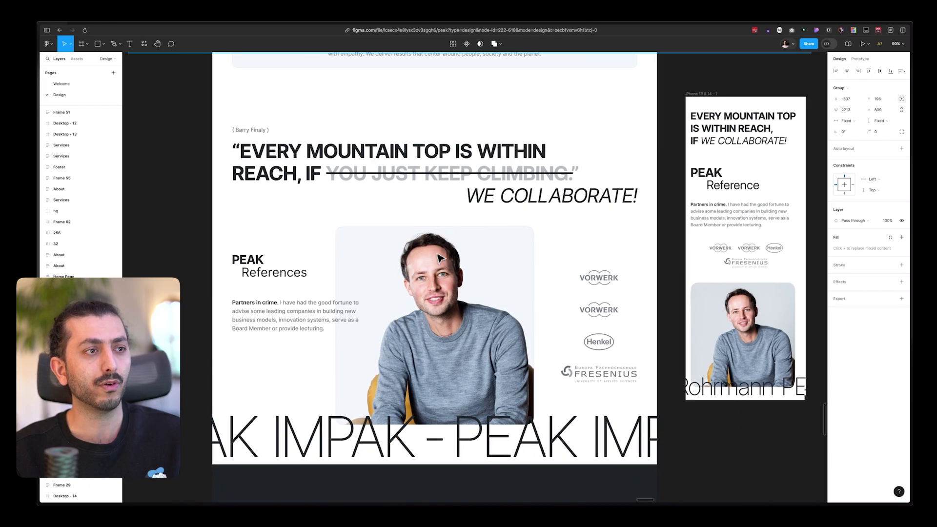
scroll(441, 258, "down", 3)
scroll(399, 434, "down", 2)
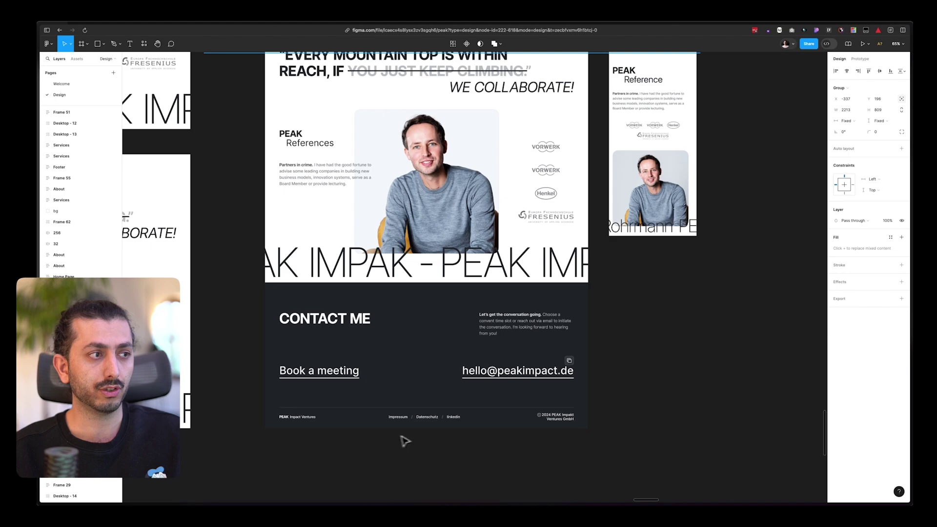
scroll(363, 435, "up", 5)
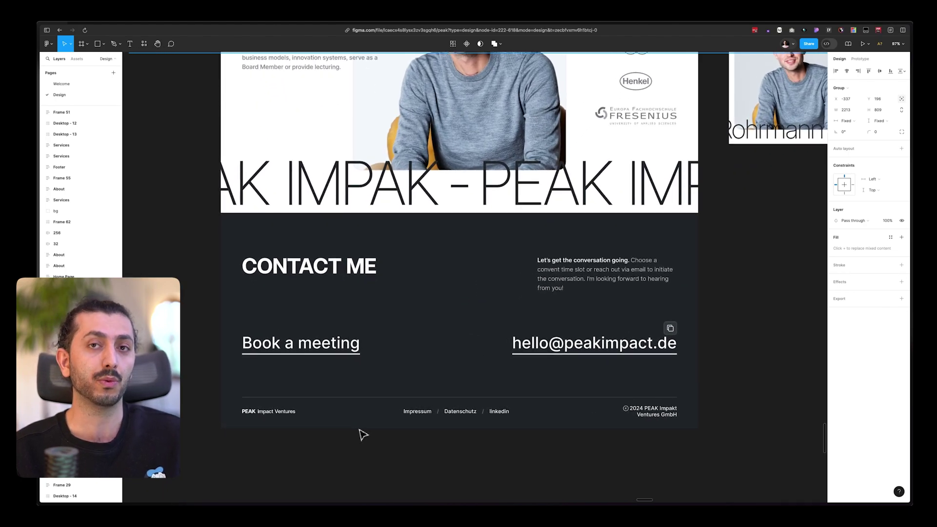
scroll(363, 435, "down", 8)
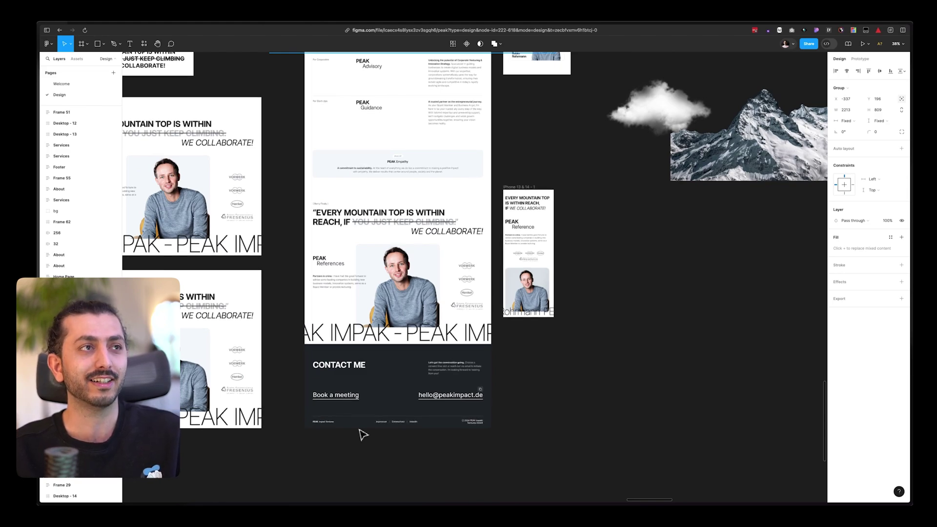
scroll(363, 434, "down", 3)
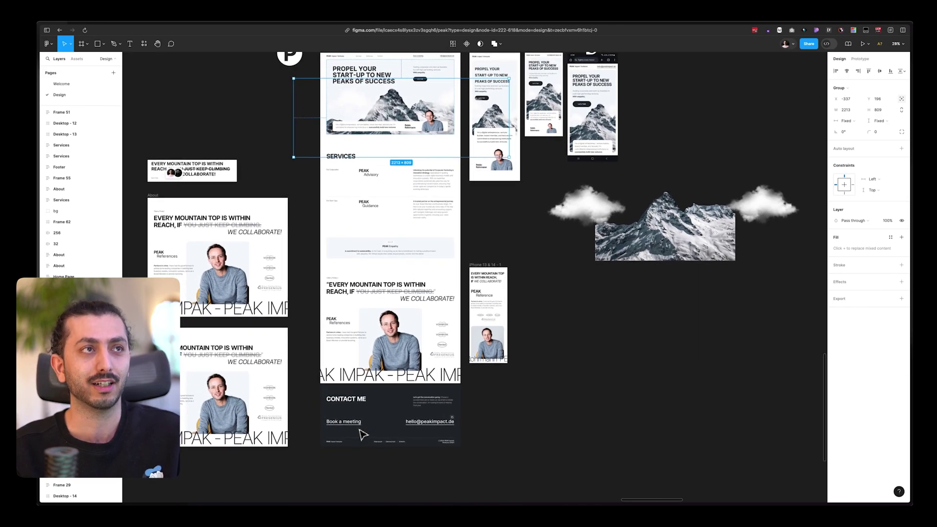
scroll(363, 434, "up", 5)
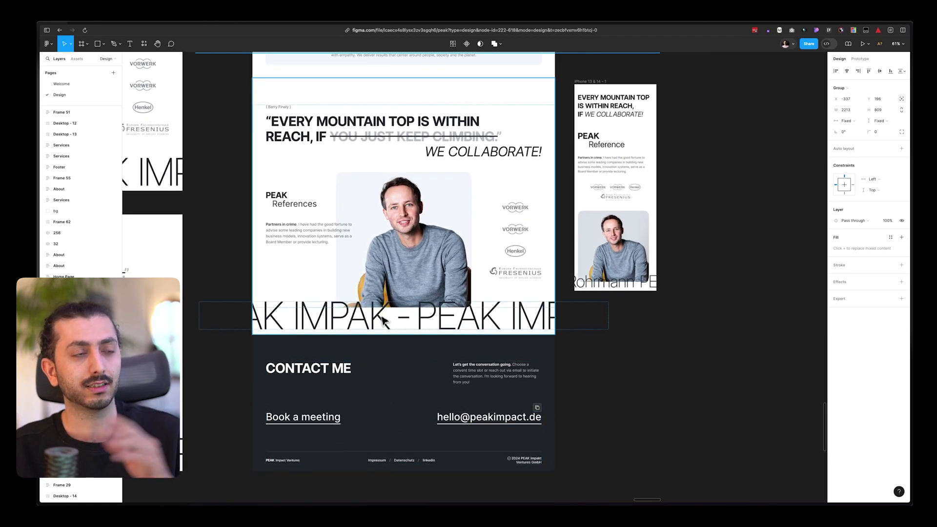
scroll(383, 321, "down", 3)
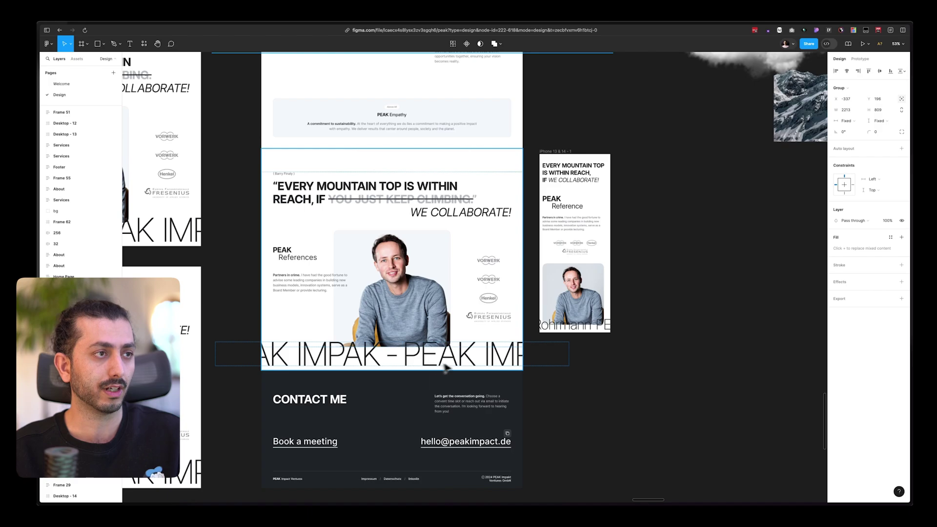
scroll(415, 293, "up", 2)
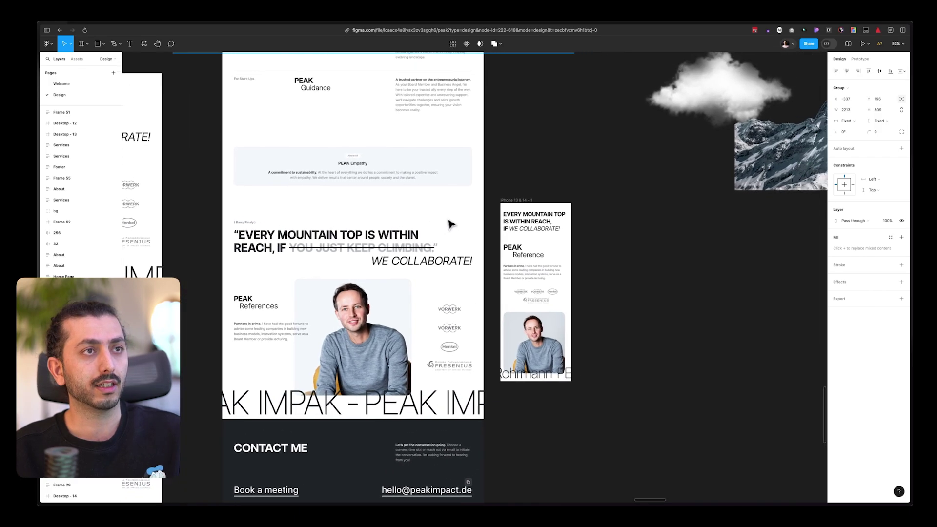
scroll(447, 223, "up", 3)
scroll(447, 225, "down", 5)
scroll(464, 234, "up", 10)
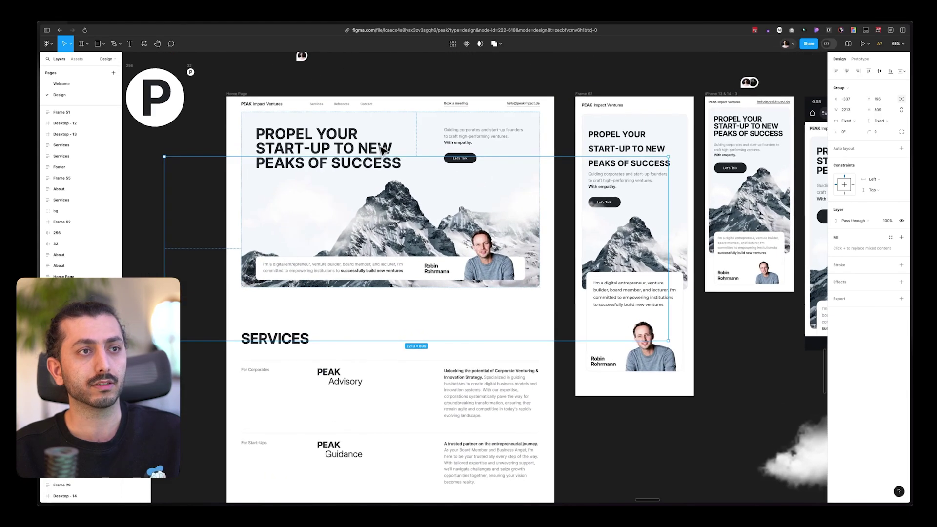
scroll(495, 251, "right", 5)
scroll(496, 251, "down", 2)
scroll(567, 375, "down", 3)
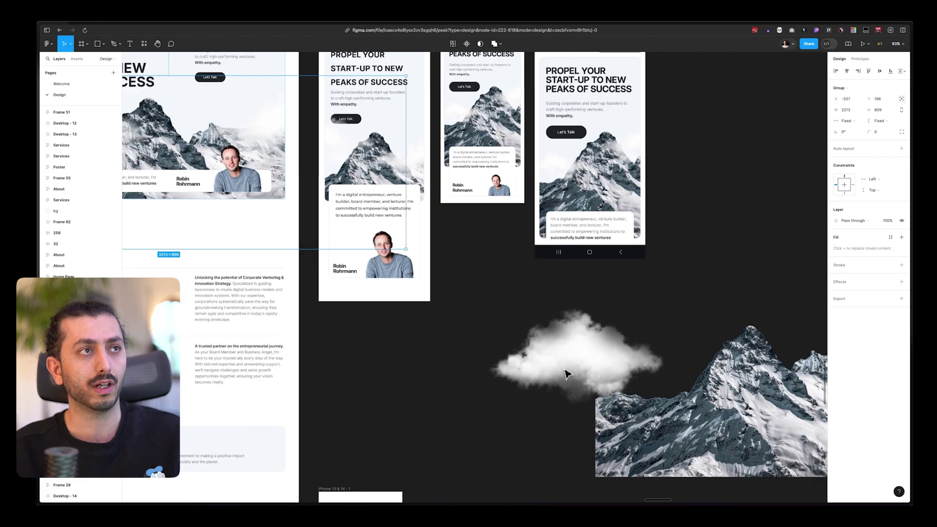
key("Escape")
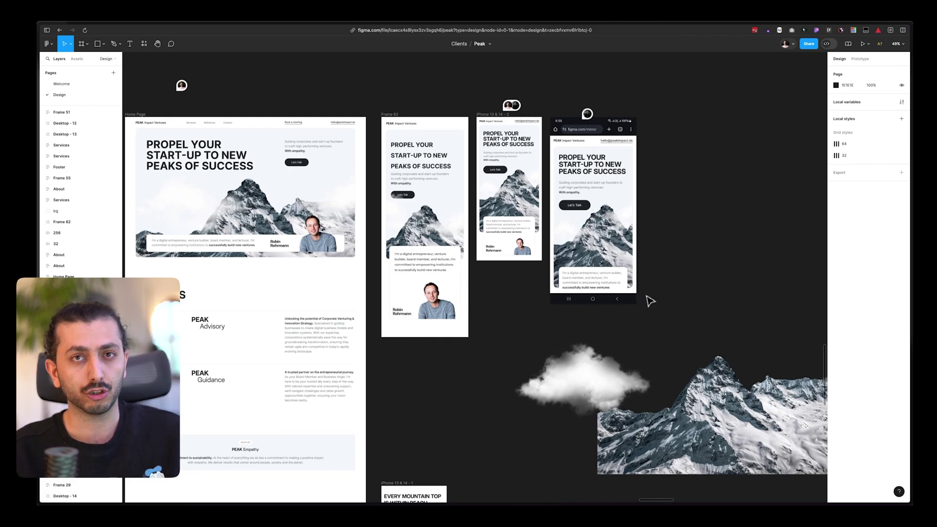
Zoom out and pan across the Figma canvas to survey every PEAK design variation frame
scroll(650, 301, "down", 5)
scroll(649, 301, "down", 10)
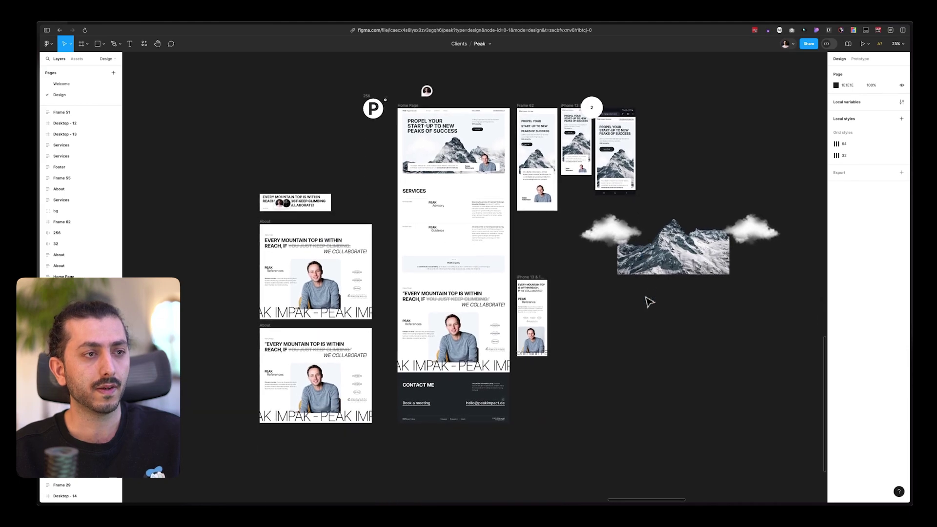
scroll(649, 302, "up", 3)
scroll(649, 301, "down", 3)
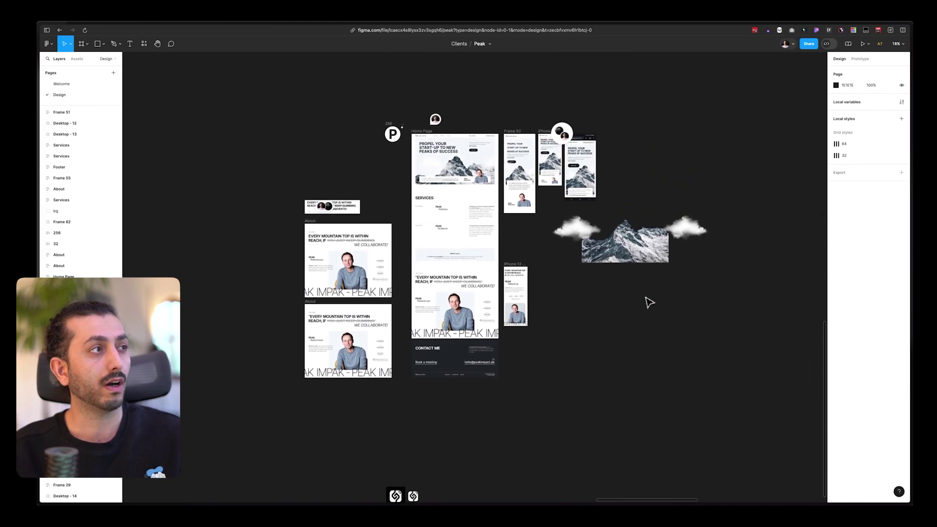
scroll(584, 309, "down", 5)
scroll(582, 308, "right", 3)
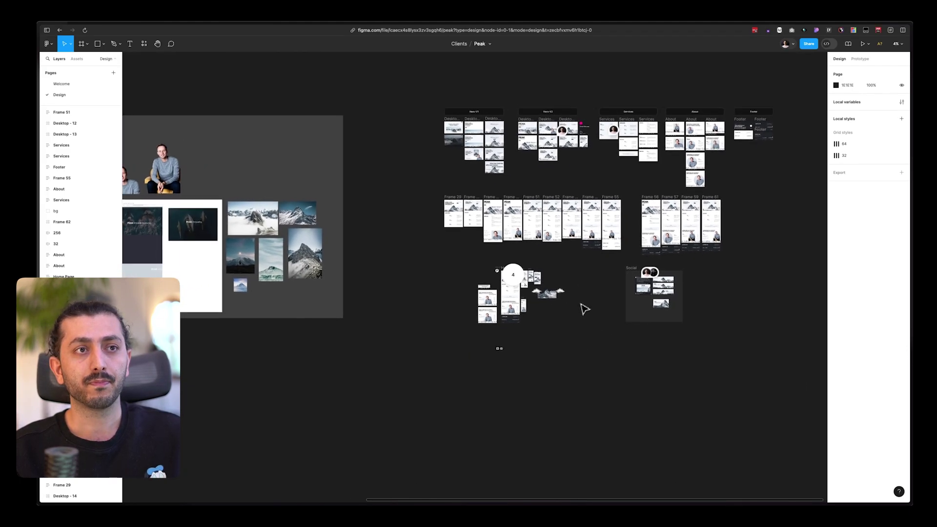
scroll(600, 276, "up", 1)
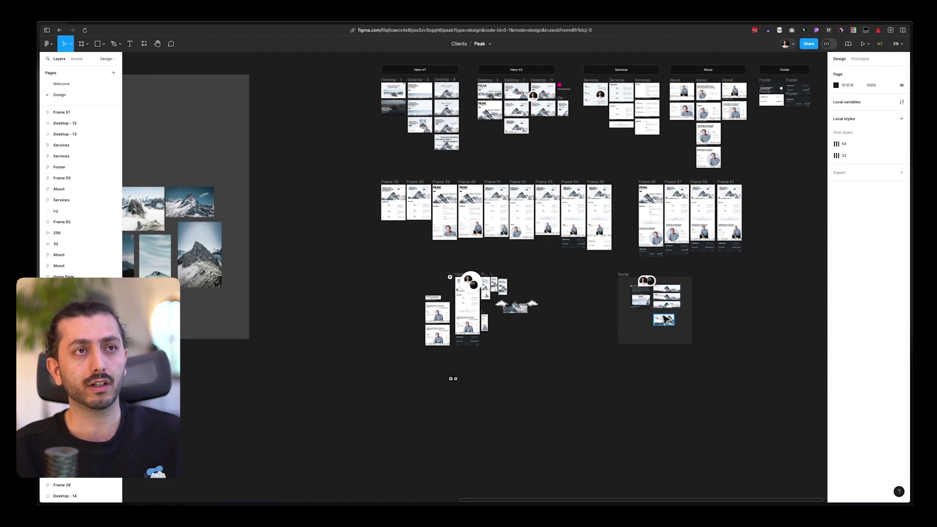
scroll(662, 313, "up", 2)
scroll(662, 313, "right", 3)
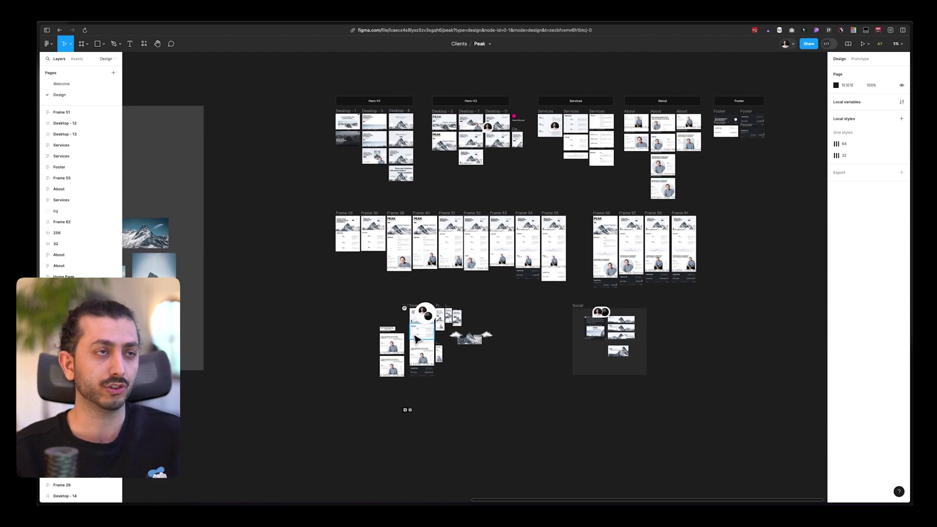
scroll(532, 320, "up", 1)
scroll(532, 319, "right", 1)
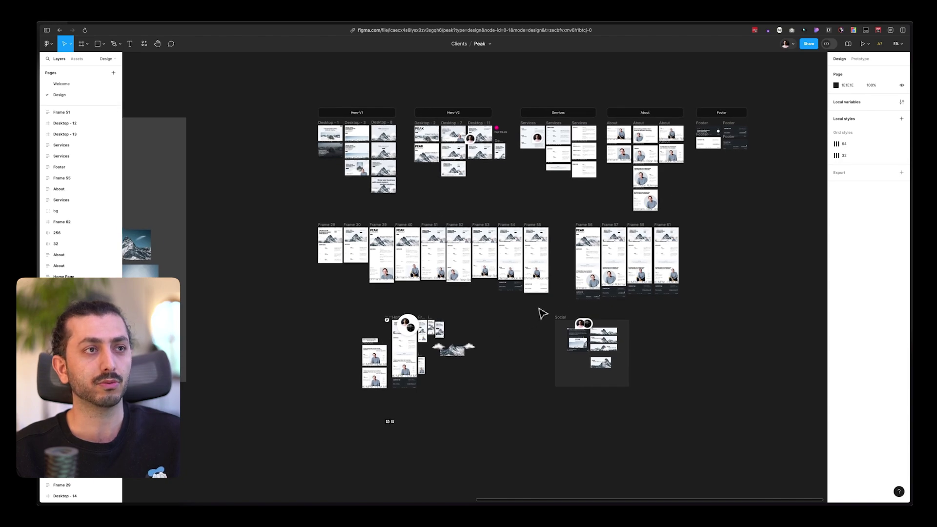
scroll(542, 312, "up", 5)
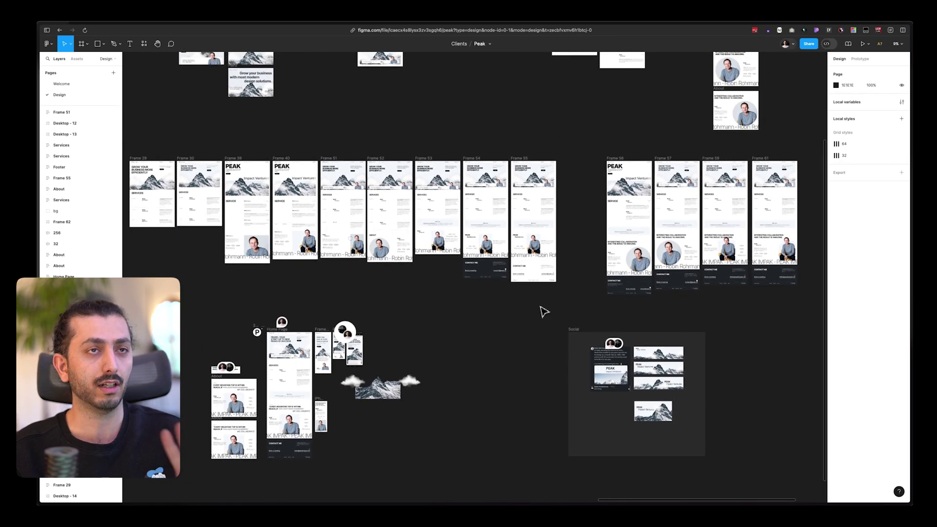
scroll(544, 312, "up", 2)
scroll(544, 311, "left", 1)
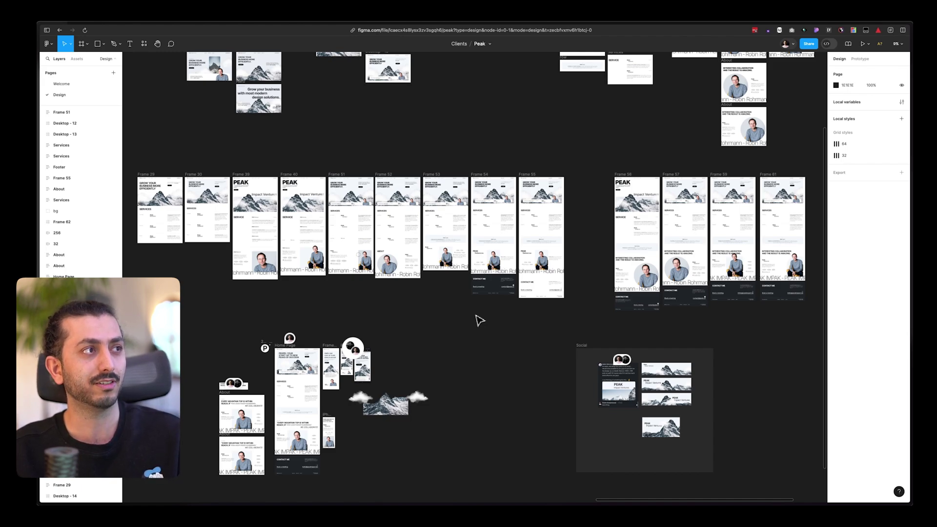
scroll(479, 320, "down", 5)
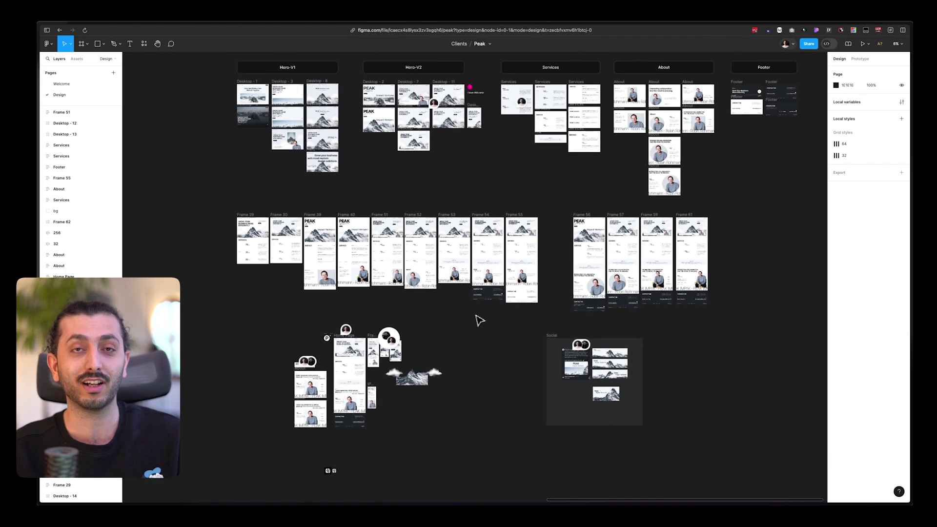
scroll(478, 320, "down", 4)
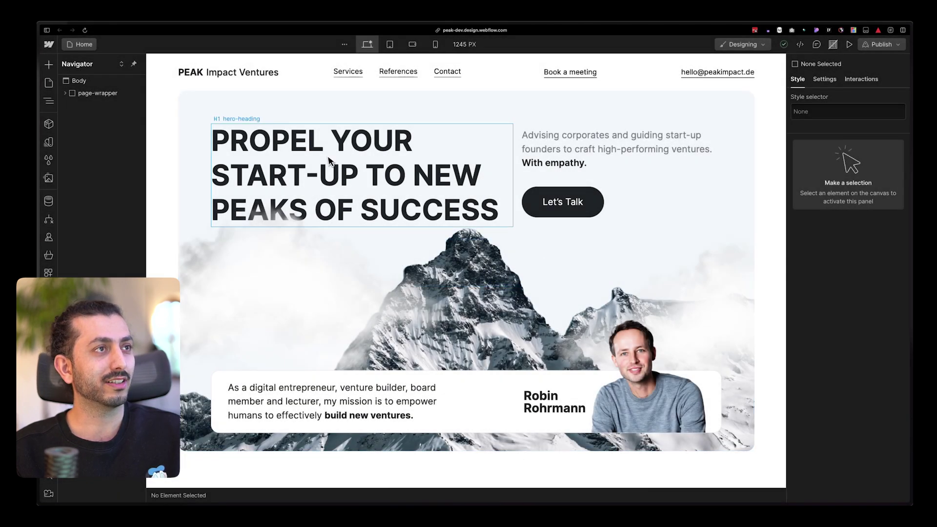
Preview the PEAK homepage hero with its PEAKS OF SUCCESS heading, exit, then preview again
left_click(850, 44)
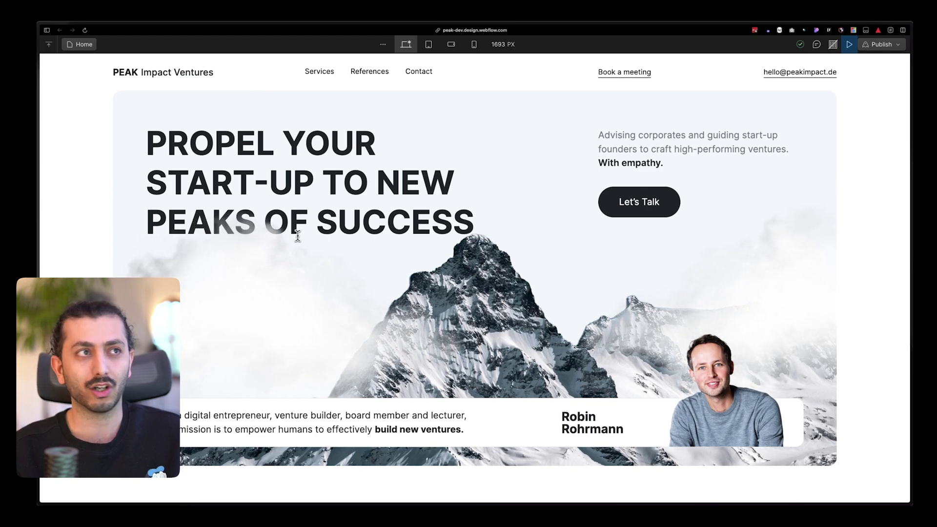
left_click_drag(264, 227, 204, 224)
left_click(214, 224)
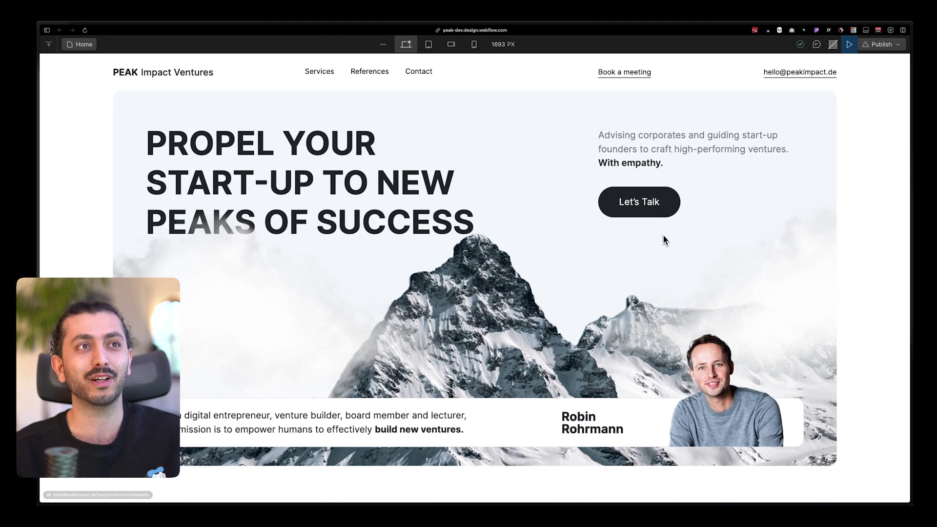
left_click(849, 44)
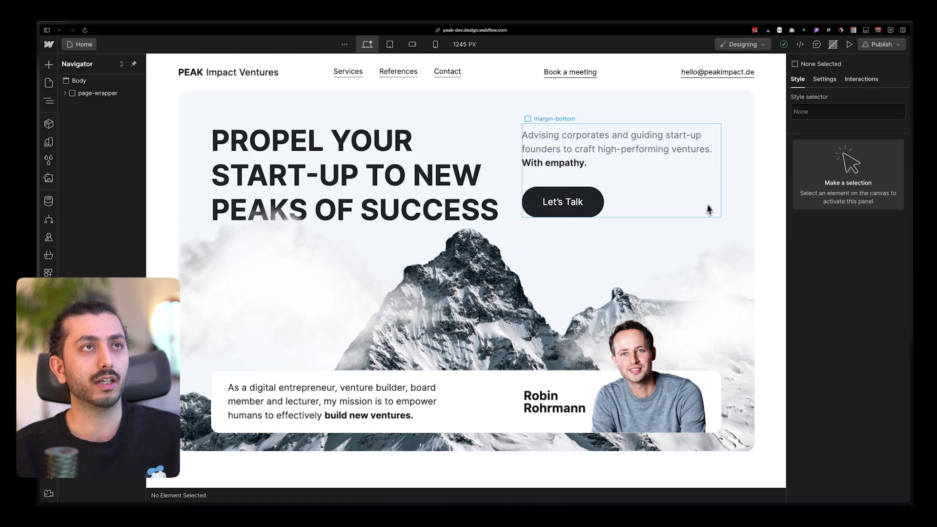
left_click(849, 45)
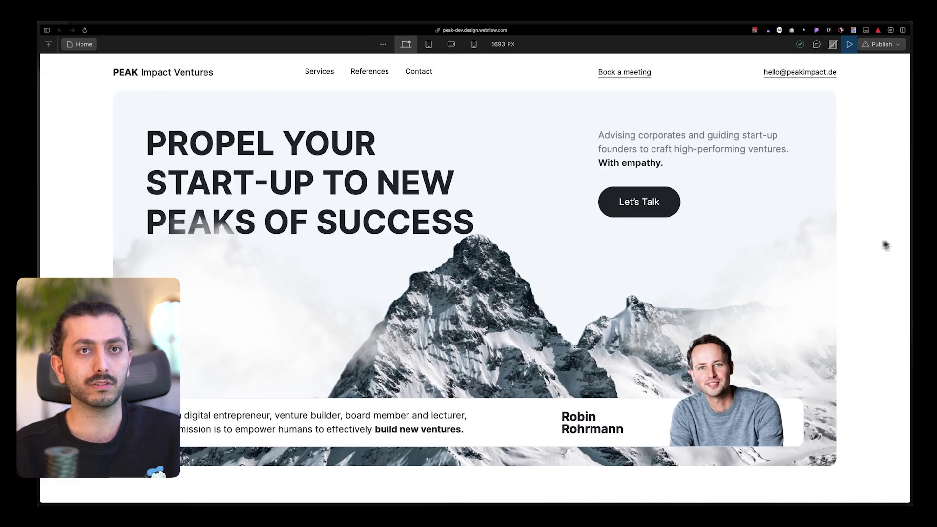
Narrow the preview to tablet and phone widths to watch the hero reflow, then exit preview
left_click_drag(910, 236, 611, 269)
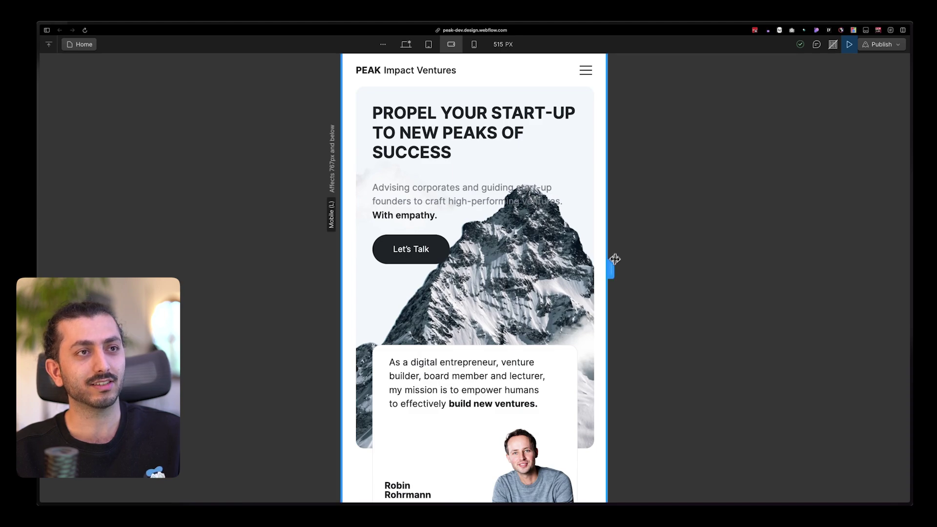
left_click_drag(612, 262, 711, 263)
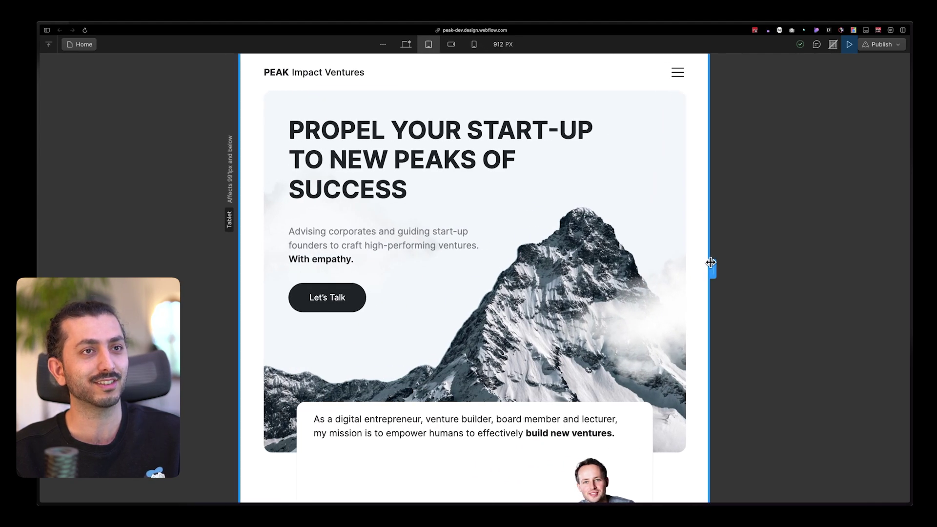
key("super+shift+p")
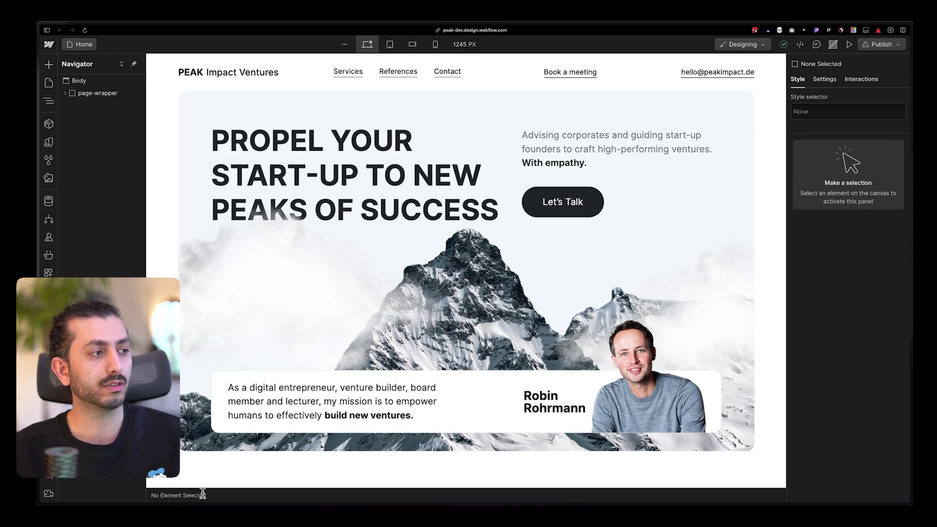
Inspect the nav component's properties and the hero's padding-global wrapper, then preview the page
left_click(294, 78)
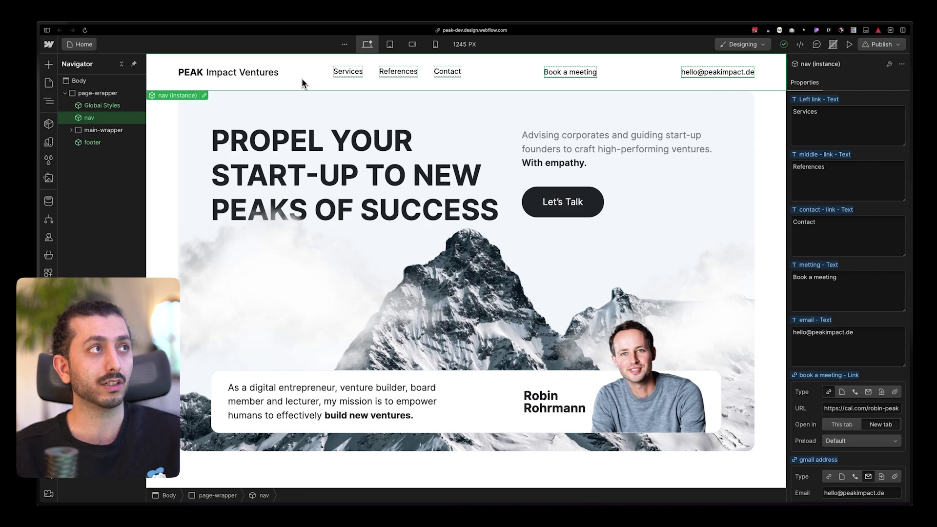
left_click(174, 148)
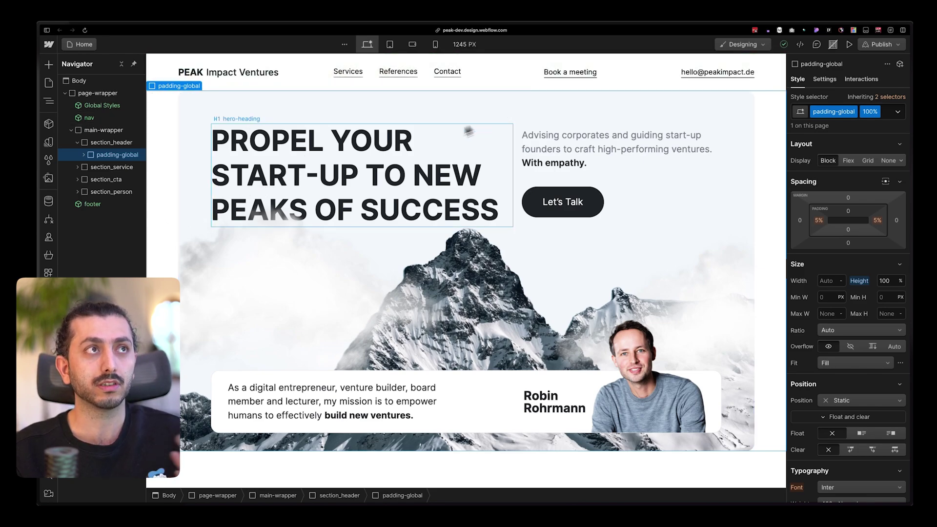
left_click(848, 45)
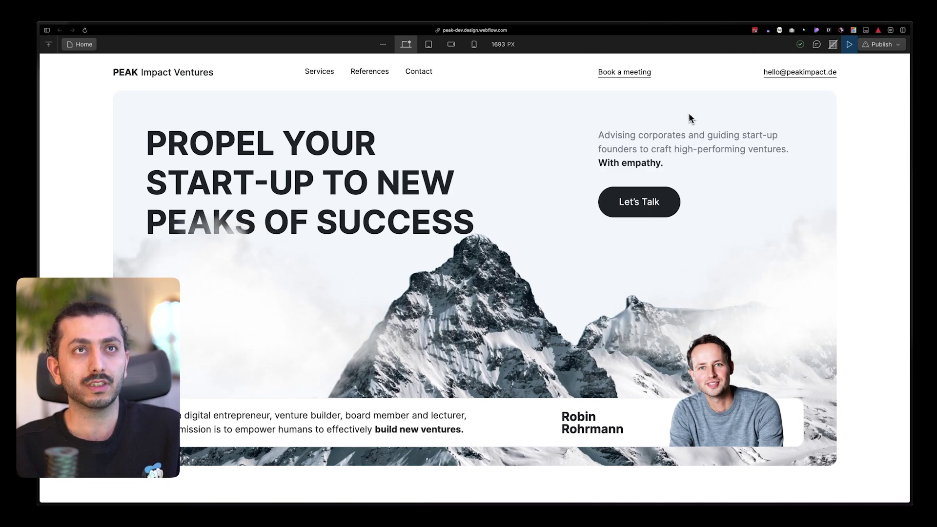
Exit the preview and scroll through the homepage in the Designer
left_click(849, 45)
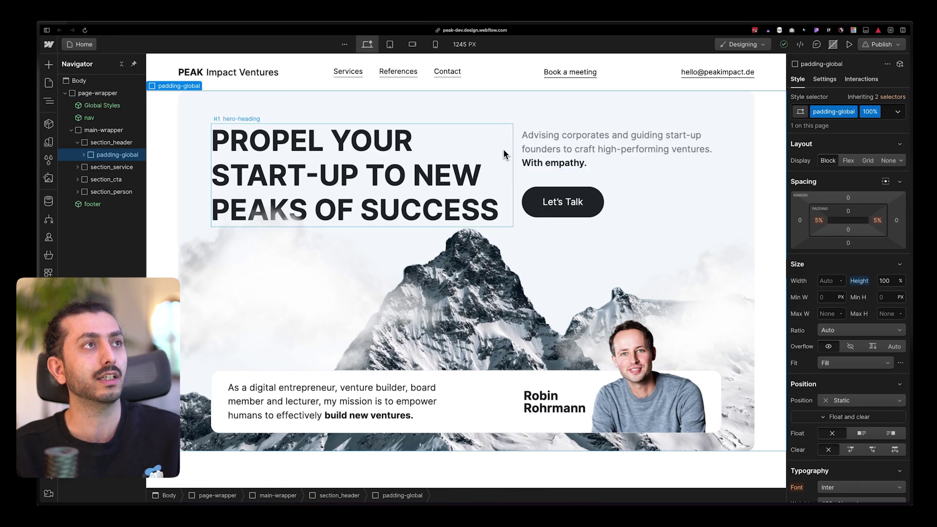
scroll(503, 153, "down", 8)
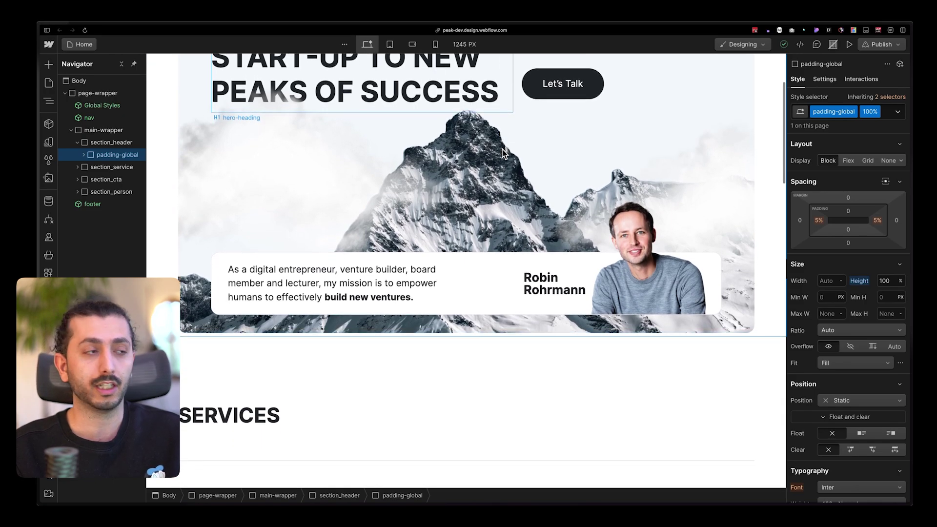
scroll(502, 150, "down", 3)
scroll(501, 149, "up", 9)
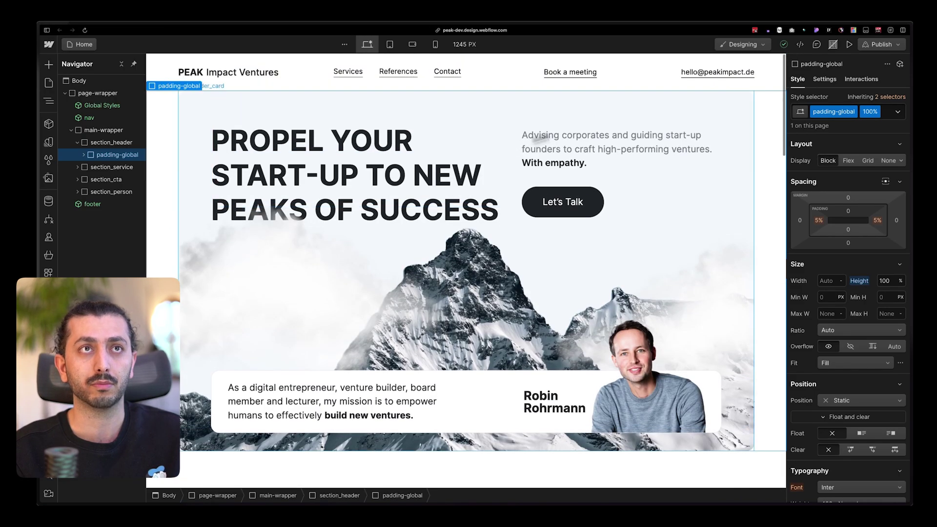
Preview again and scroll past the Services rows to the quote ending 'WE COLLABORATE!'
left_click(849, 44)
scroll(583, 256, "down", 12)
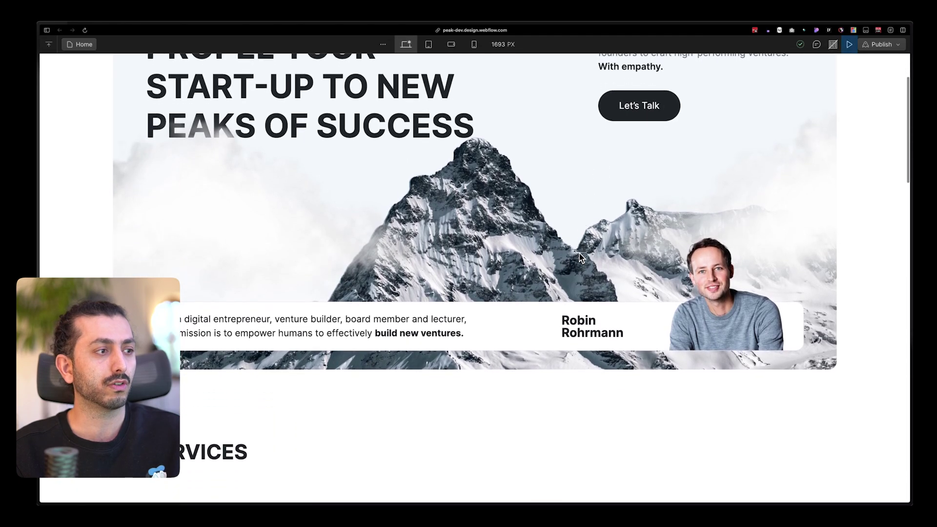
scroll(579, 252, "down", 3)
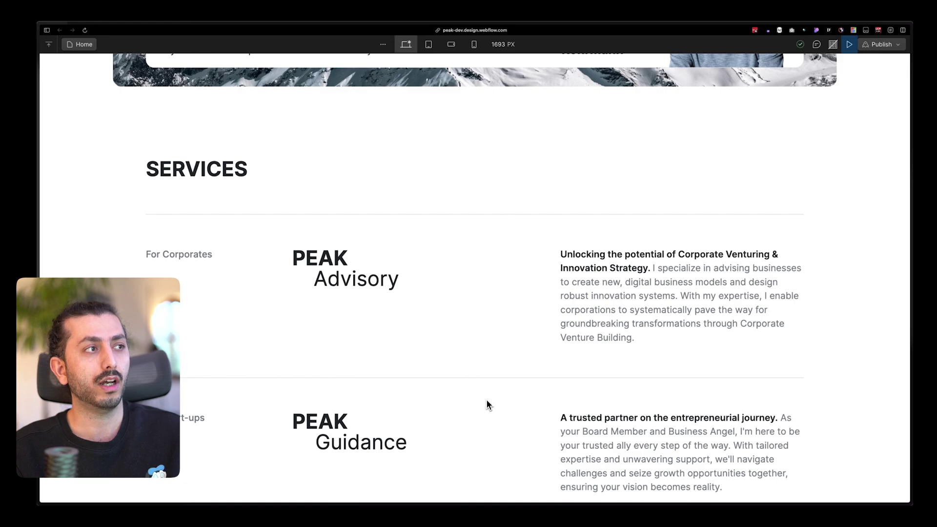
scroll(174, 200, "down", 2)
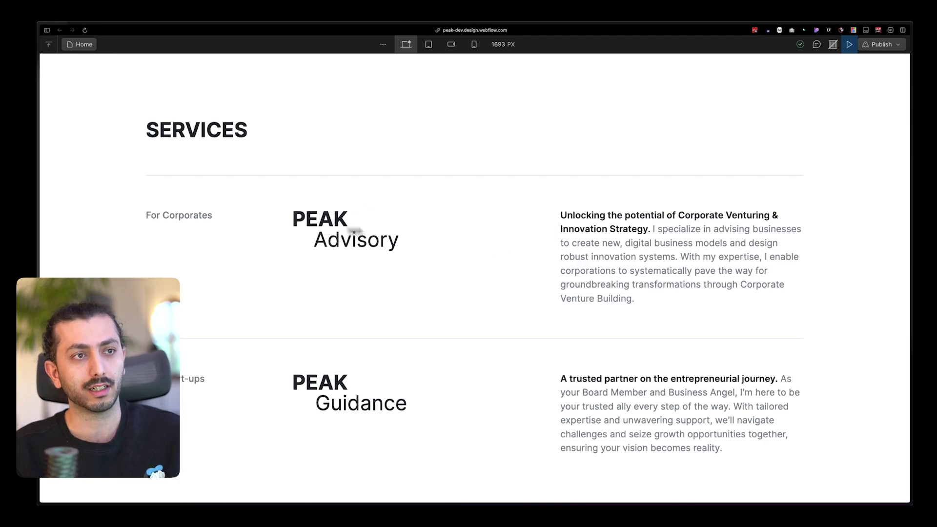
scroll(596, 222, "down", 5)
scroll(596, 223, "down", 6)
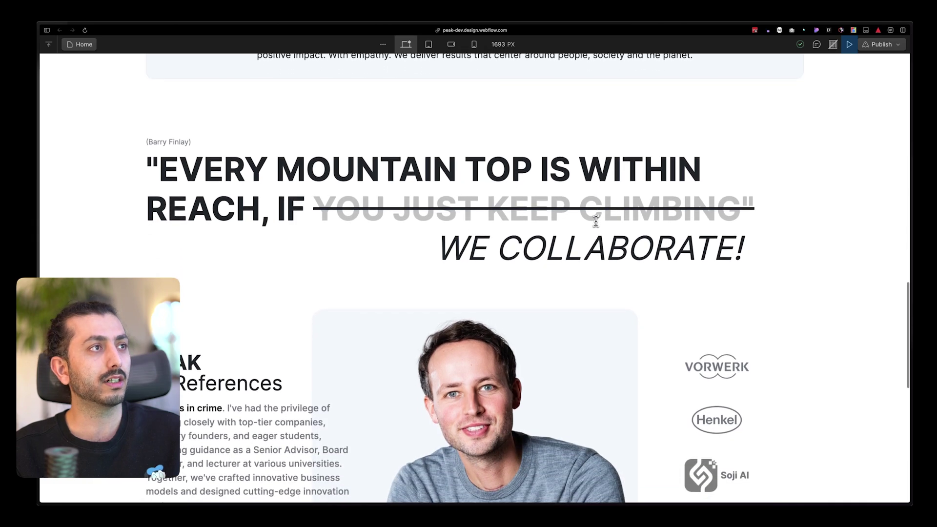
scroll(593, 217, "up", 1)
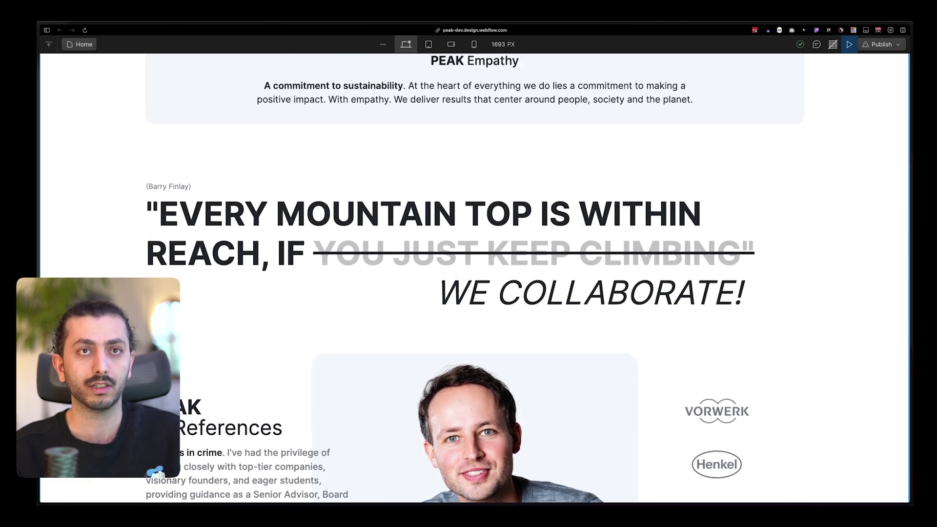
left_click_drag(909, 227, 840, 264)
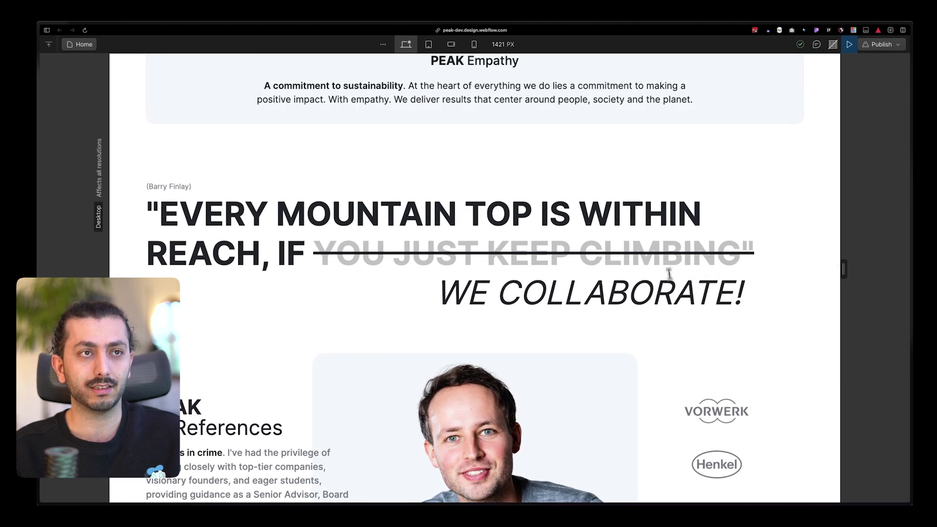
left_click_drag(836, 268, 909, 275)
left_click_drag(734, 277, 906, 270)
scroll(727, 283, "up", 3)
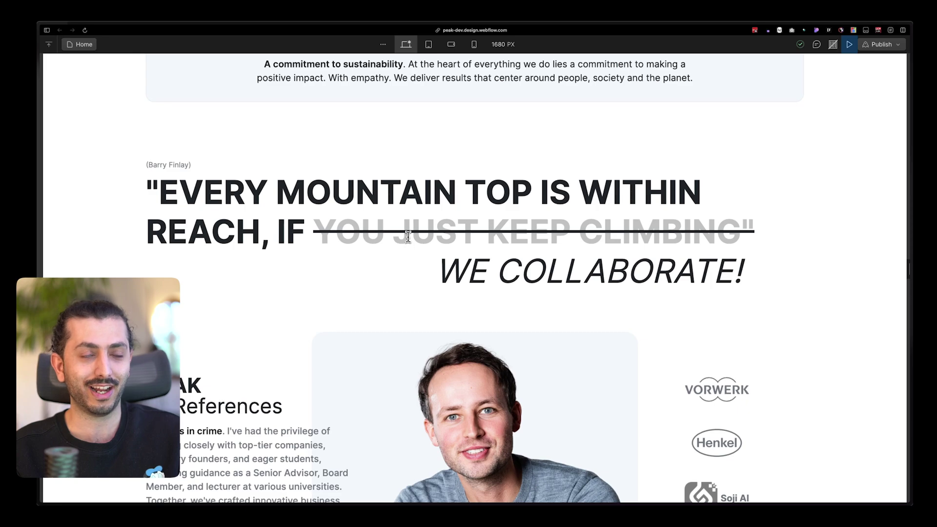
Exit preview and select the quote heading, its container, then the struck-through h2-fluid span
left_click(848, 46)
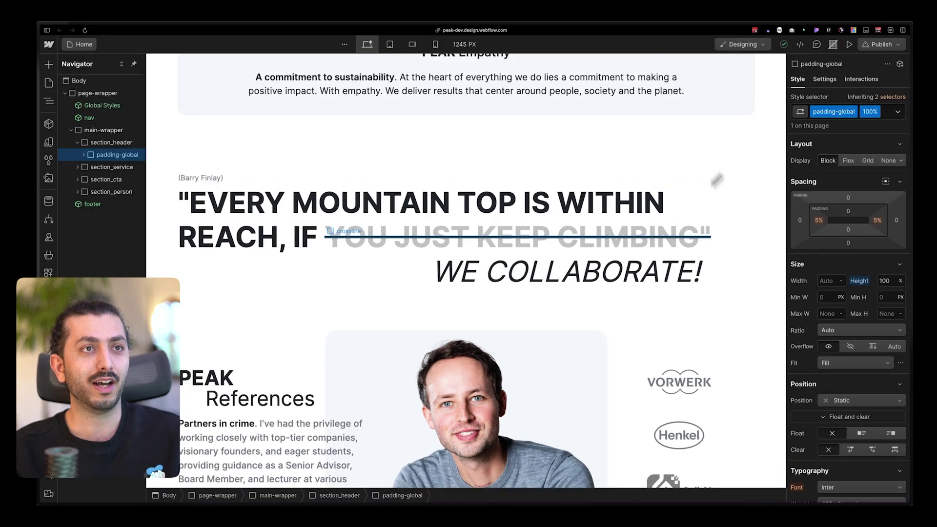
left_click(362, 267)
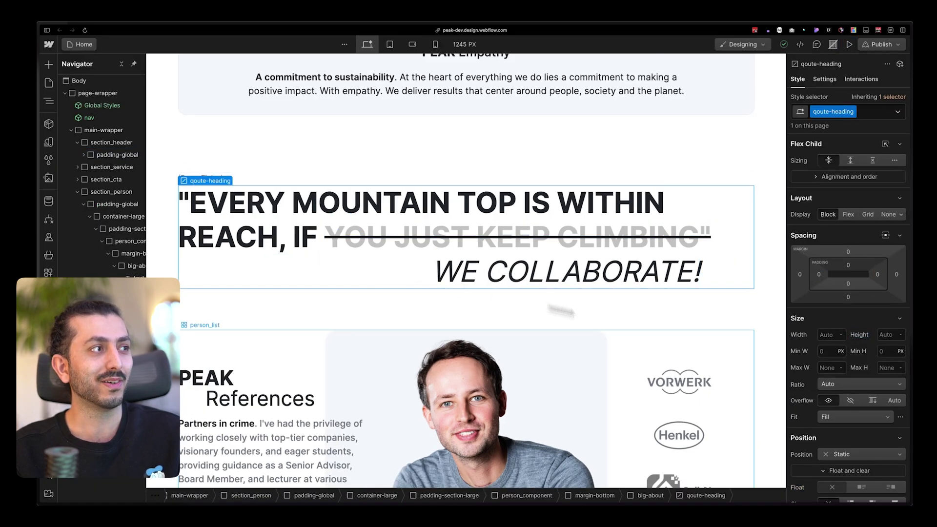
scroll(851, 320, "down", 15)
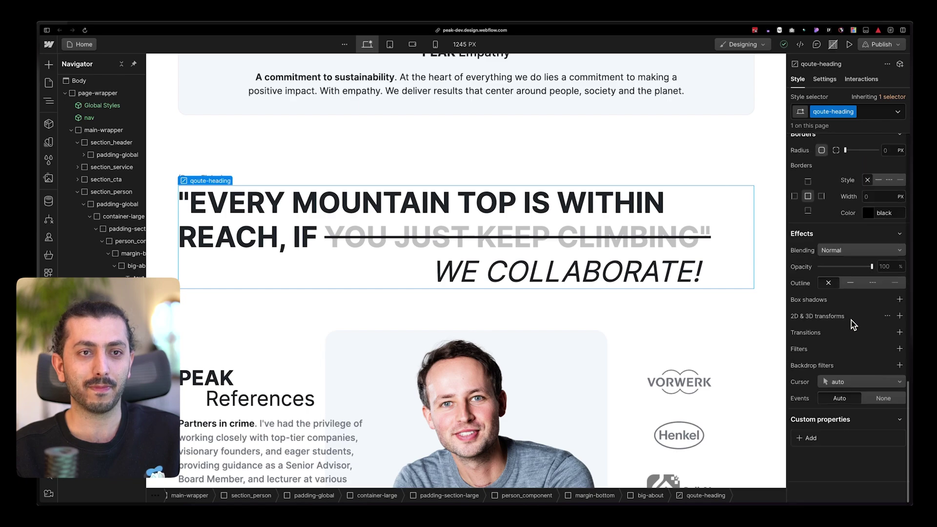
left_click(248, 224)
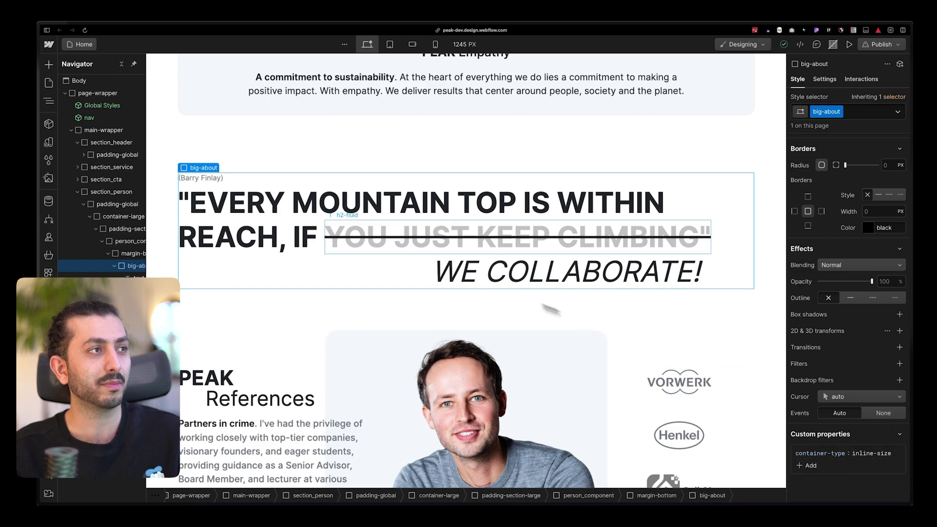
left_click(576, 210)
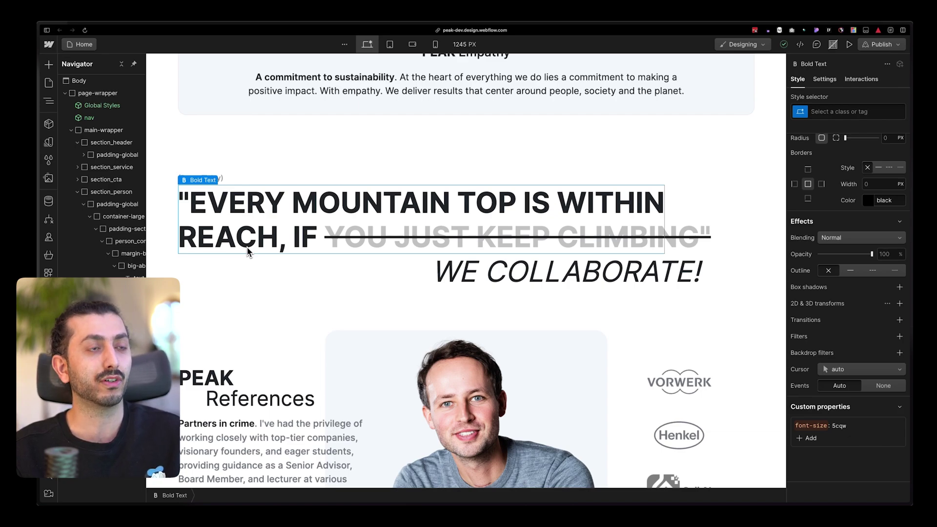
left_click(326, 247)
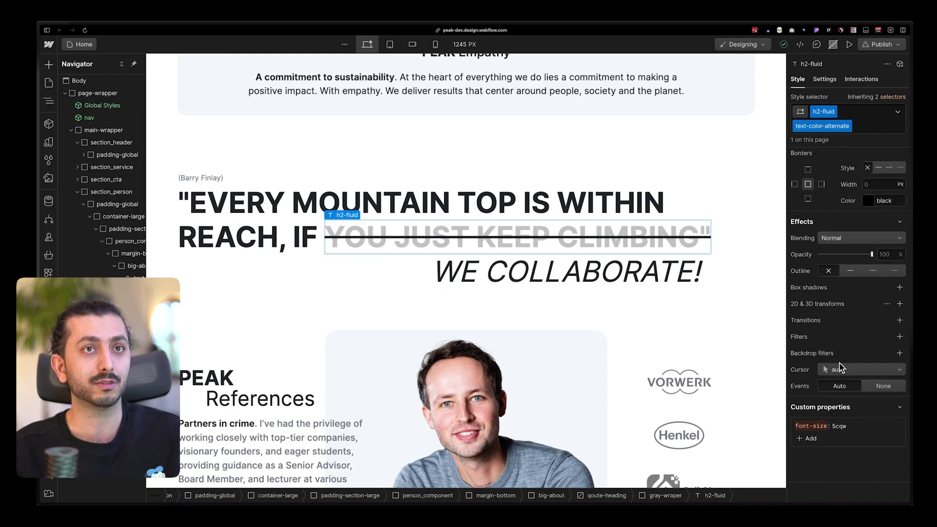
scroll(822, 195, "up", 10)
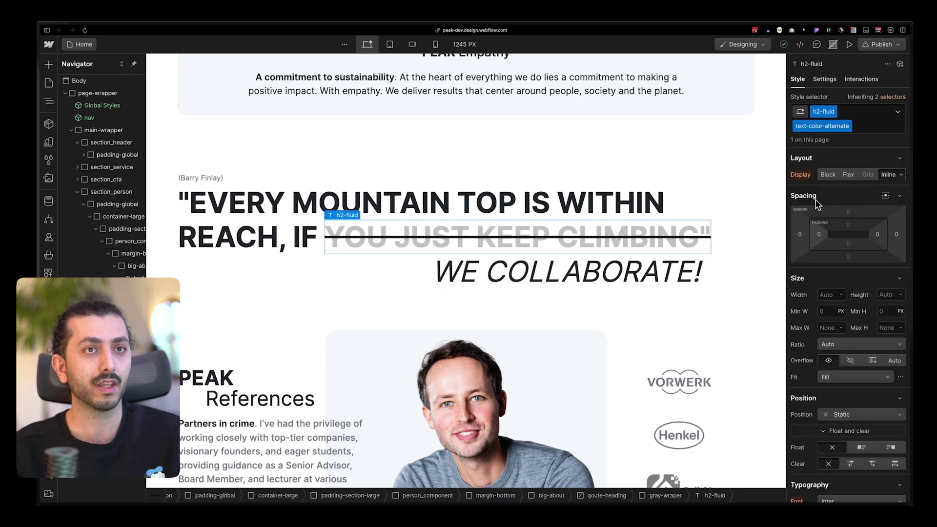
Select the gray-wraper element surrounding the struck-through quote text
scroll(816, 204, "down", 3)
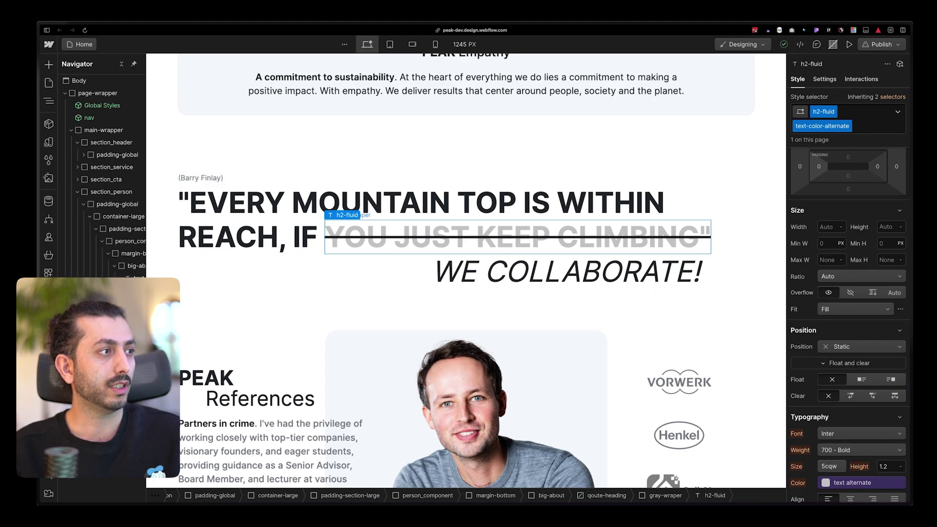
key("super+Up")
scroll(782, 255, "down", 1)
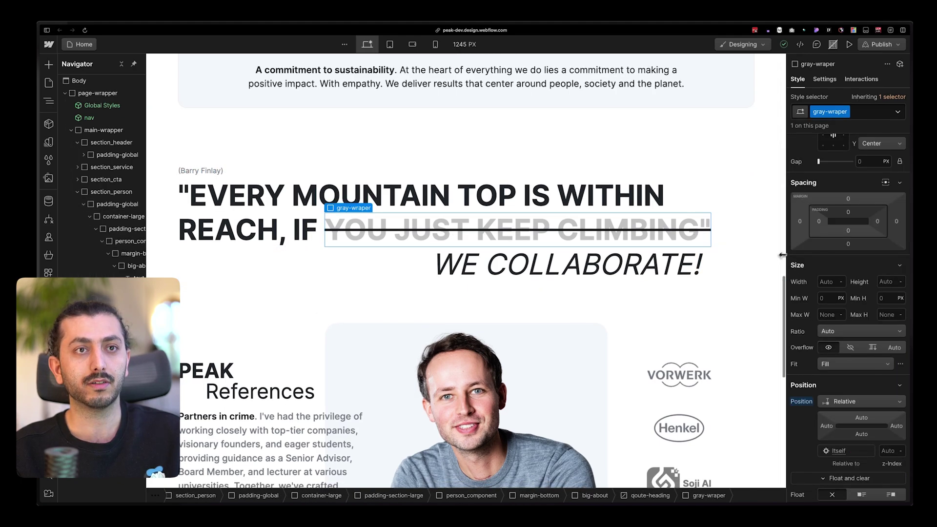
scroll(849, 219, "up", 3)
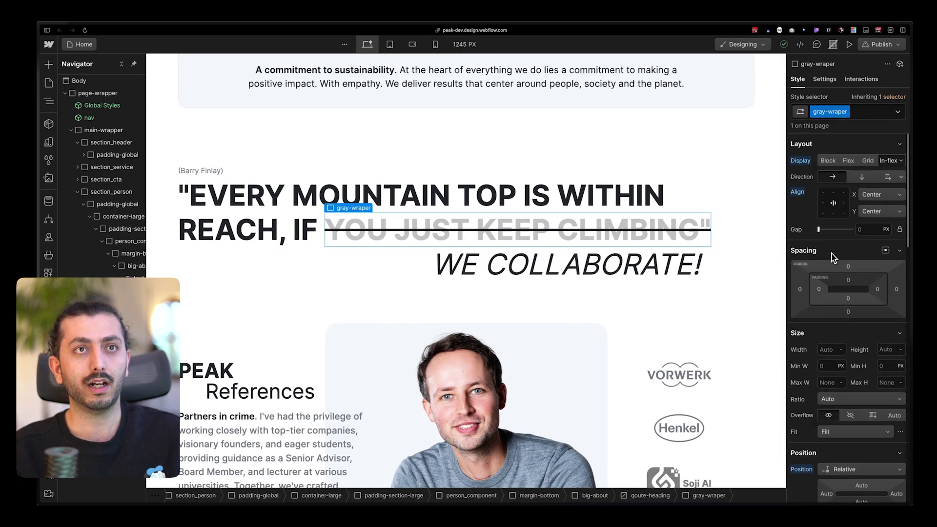
Switch the wrapper's Display to Flex and back to In-flex, inspect crossline, and preview
left_click(847, 163)
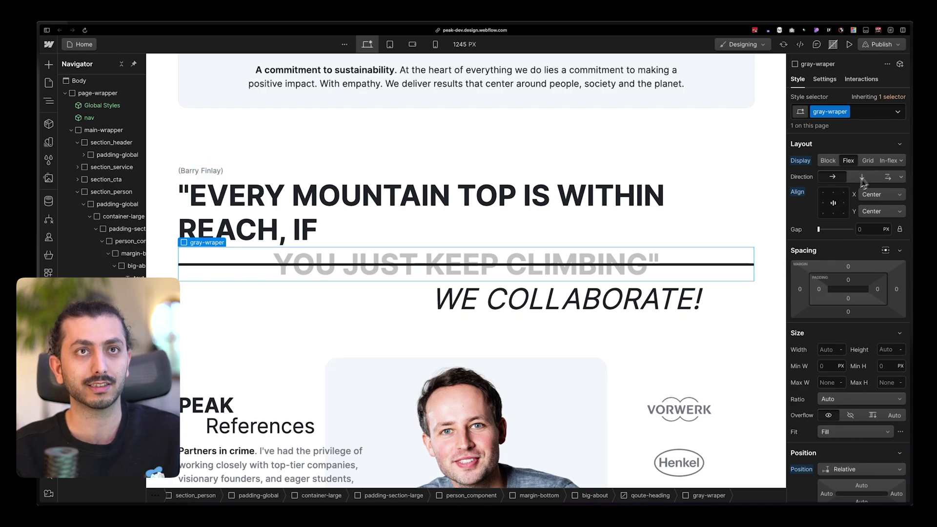
left_click(887, 165)
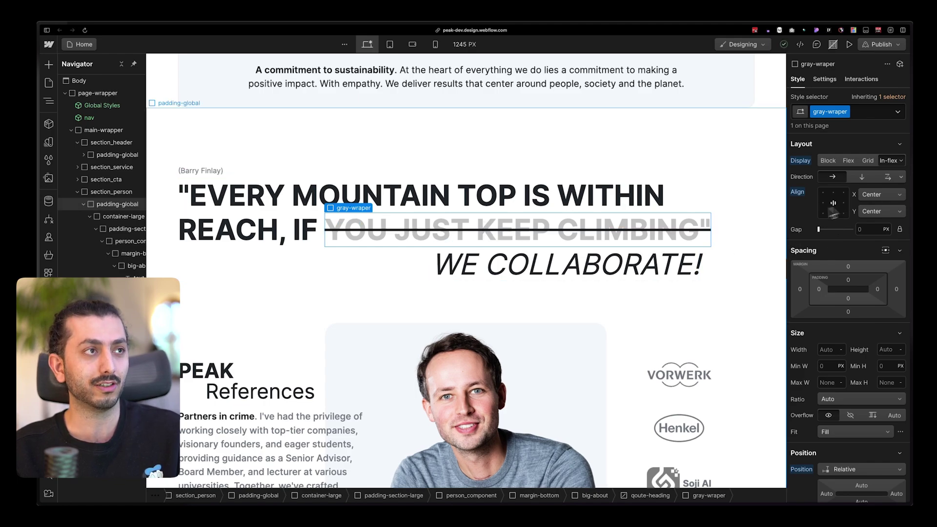
left_click(335, 238)
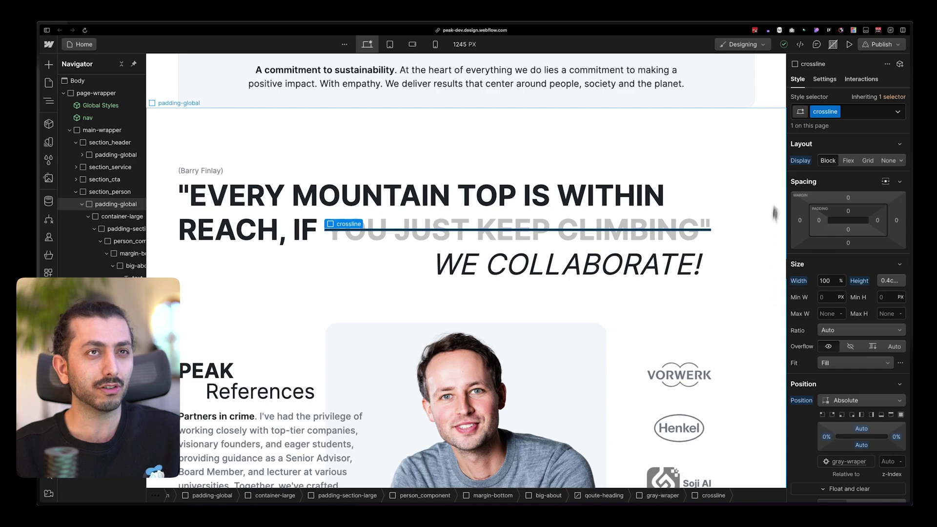
left_click(849, 45)
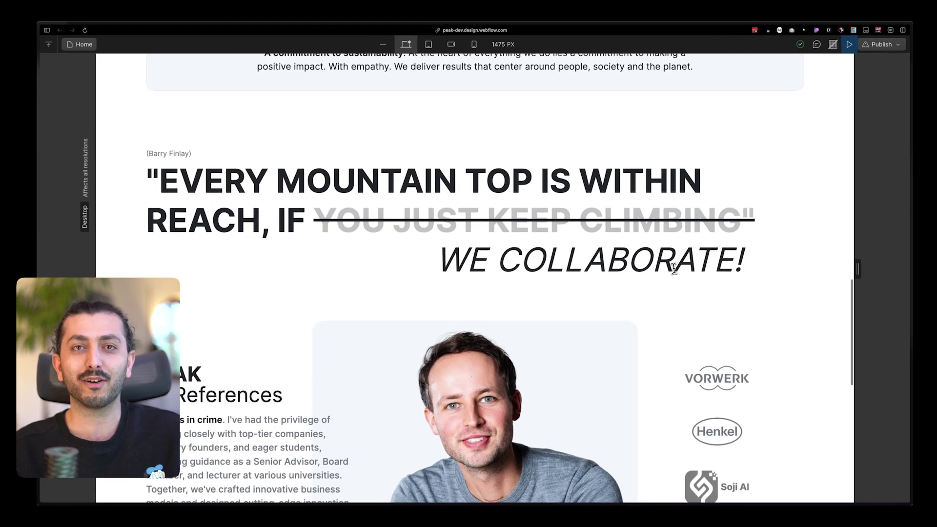
Scroll the preview to the PEAK Impact marquee and footer, then return to the Designer
scroll(674, 267, "down", 1)
scroll(673, 271, "down", 5)
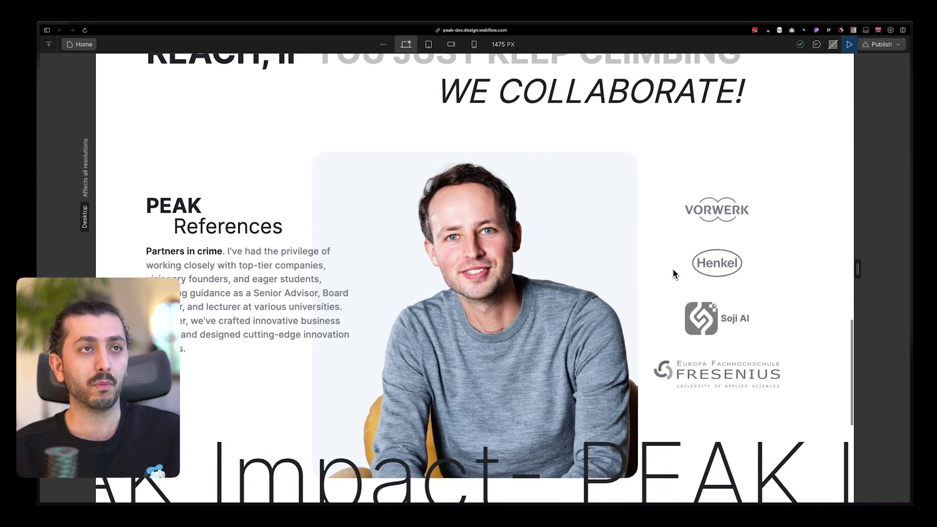
scroll(673, 273, "up", 1)
scroll(674, 274, "up", 1)
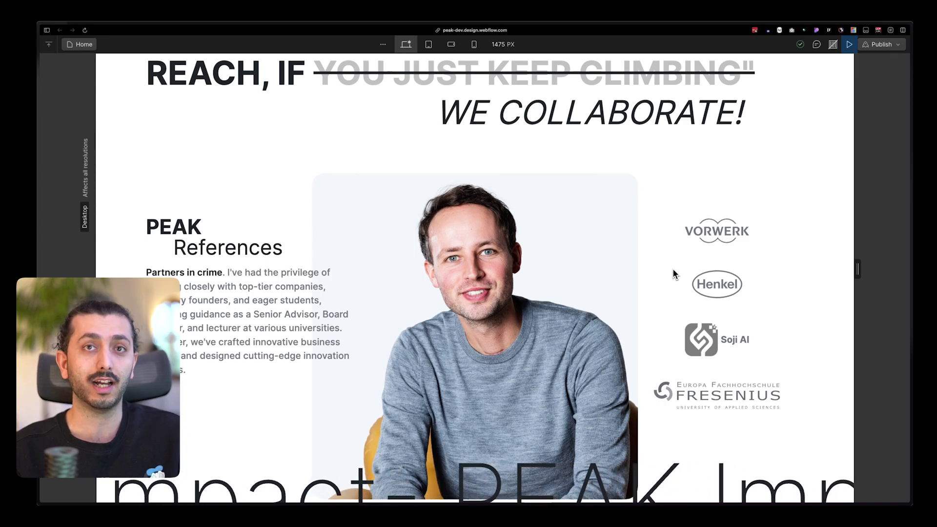
scroll(673, 272, "down", 2)
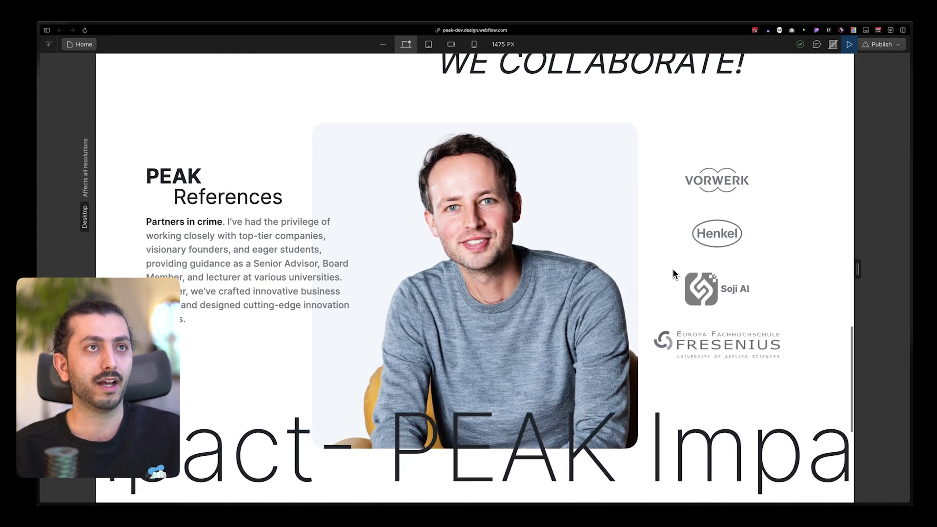
scroll(672, 268, "up", 4)
scroll(462, 148, "down", 9)
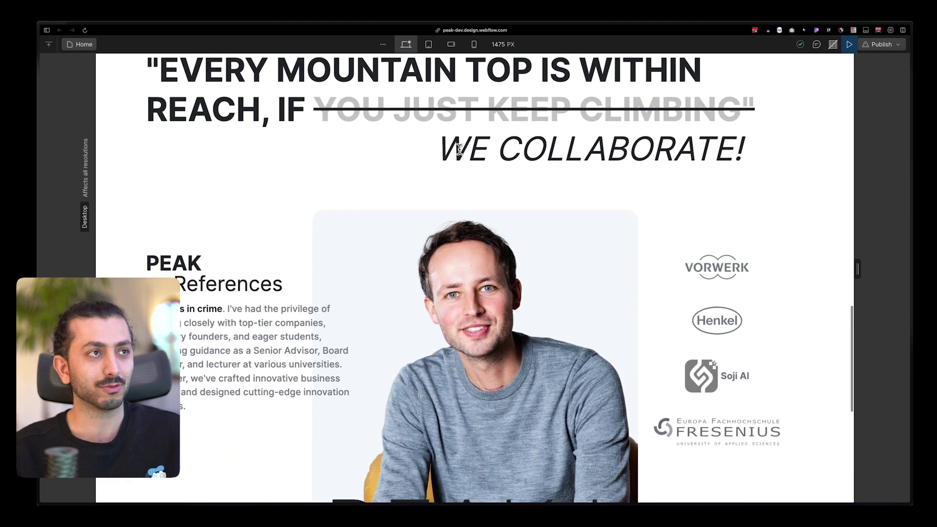
scroll(460, 150, "up", 2)
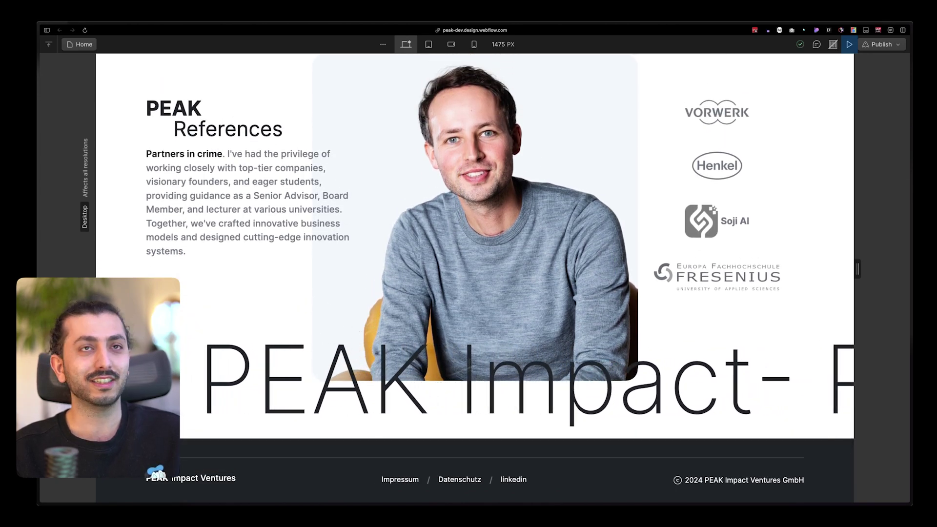
left_click(849, 44)
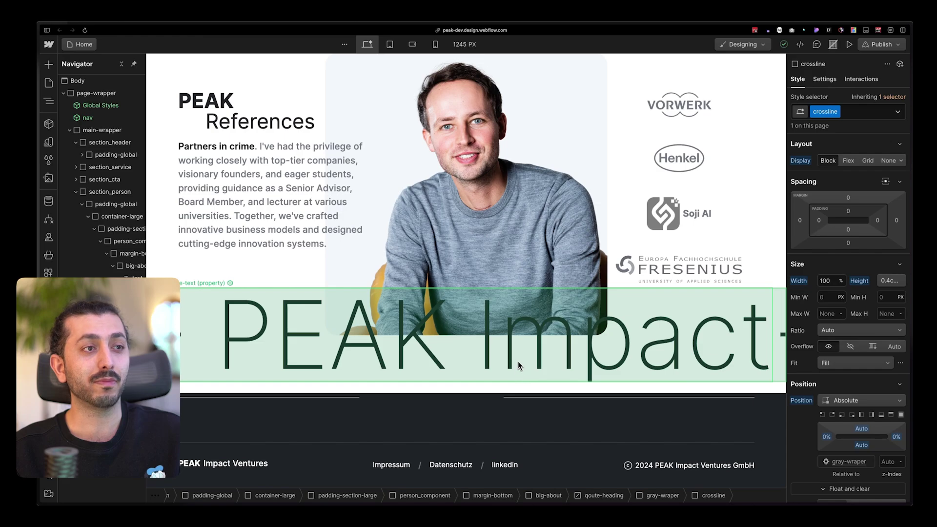
Select the marquee text instance, then the footer instance to show its title, paragraph and link properties
left_click(518, 362)
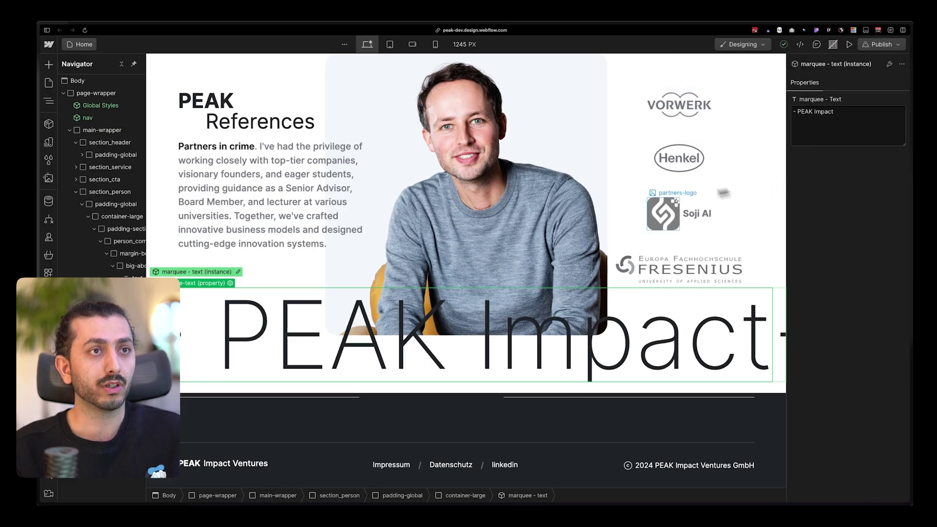
scroll(559, 295, "down", 3)
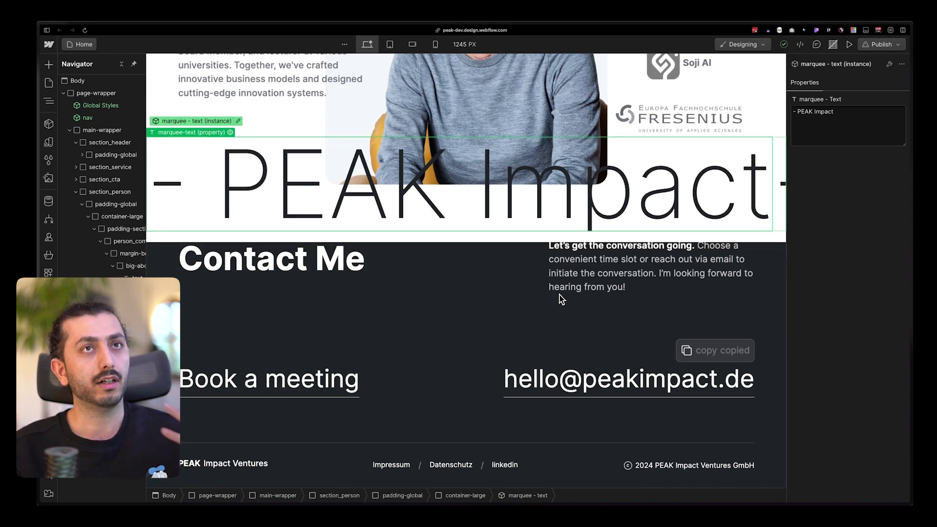
scroll(516, 208, "down", 2)
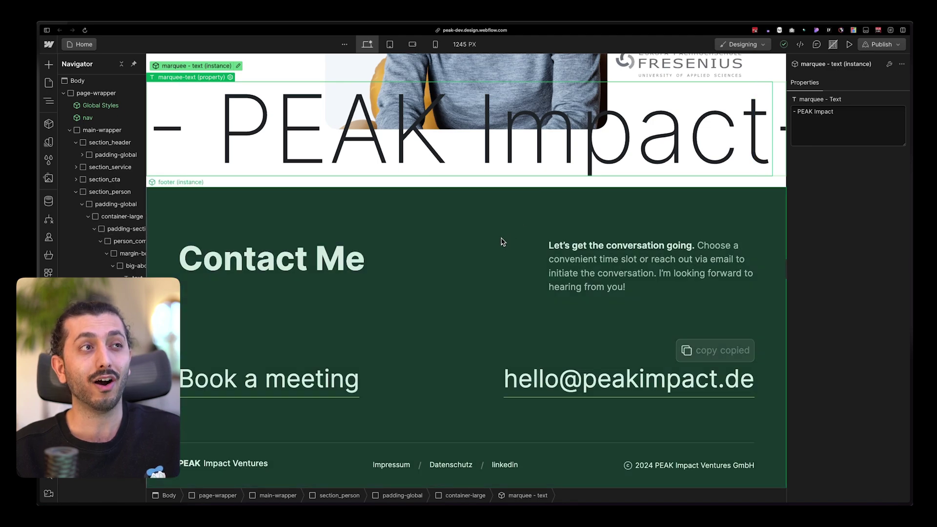
left_click(503, 241)
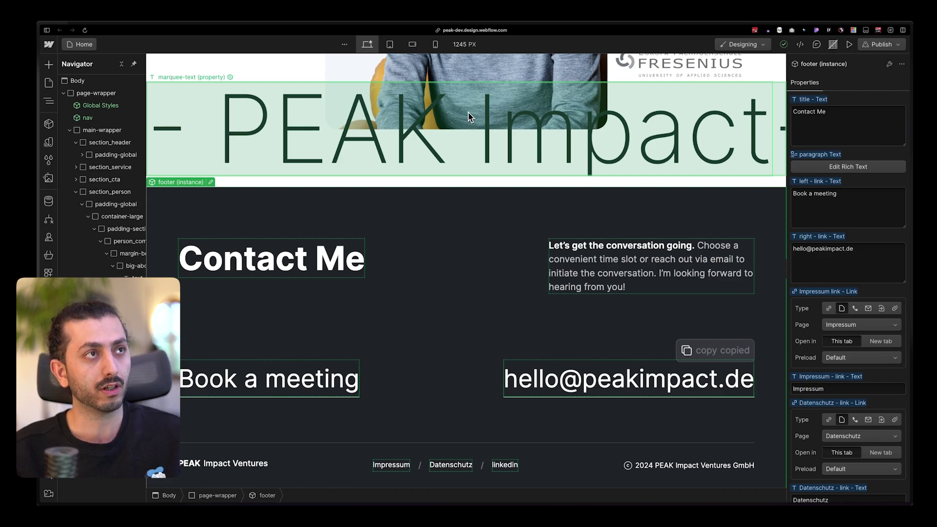
left_click(467, 126)
left_click(467, 219)
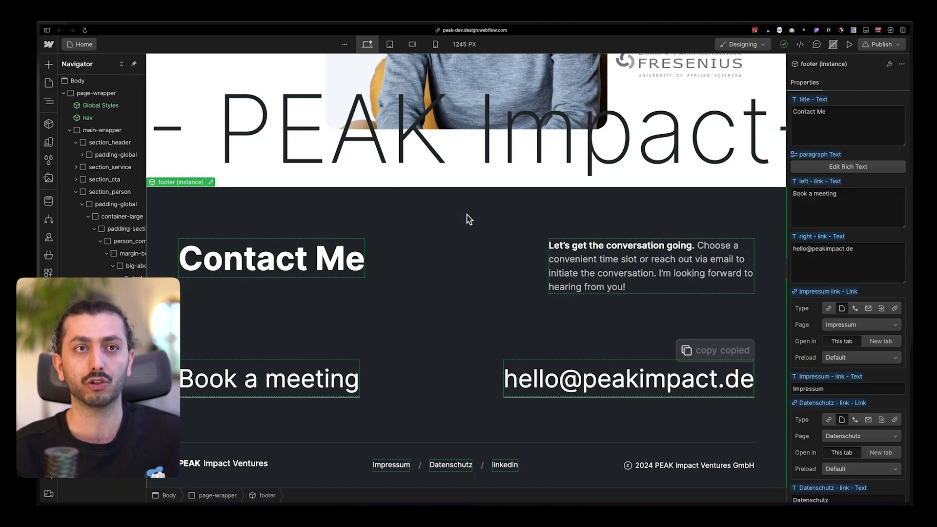
scroll(467, 221, "up", 5)
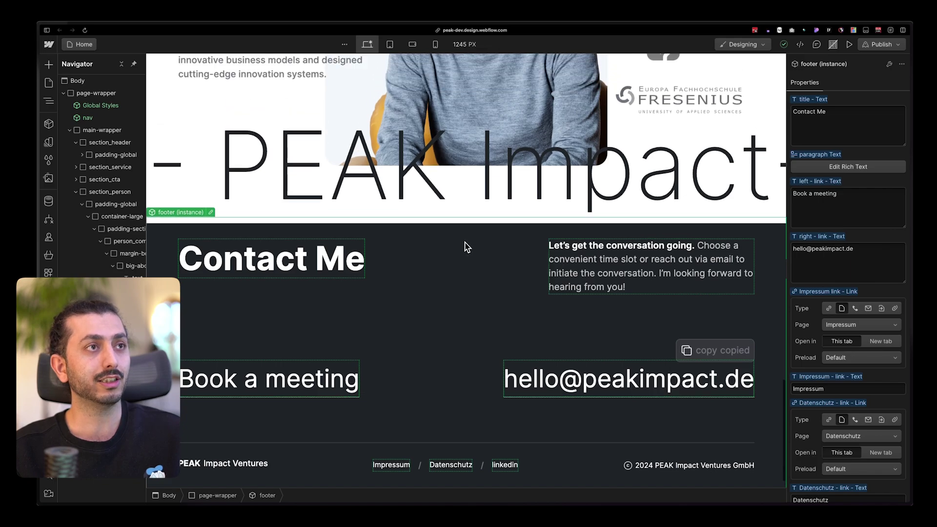
scroll(465, 244, "down", 3)
scroll(465, 245, "up", 2)
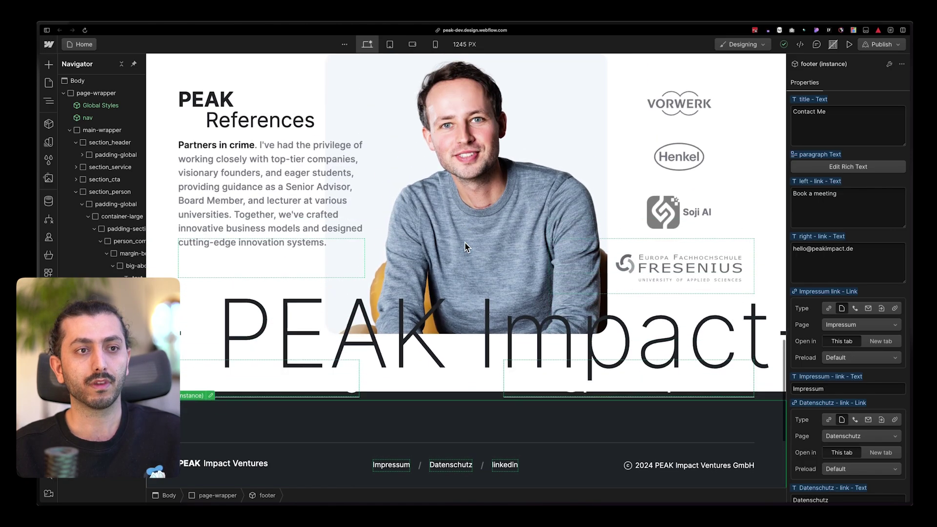
scroll(464, 244, "down", 2)
scroll(463, 352, "down", 2)
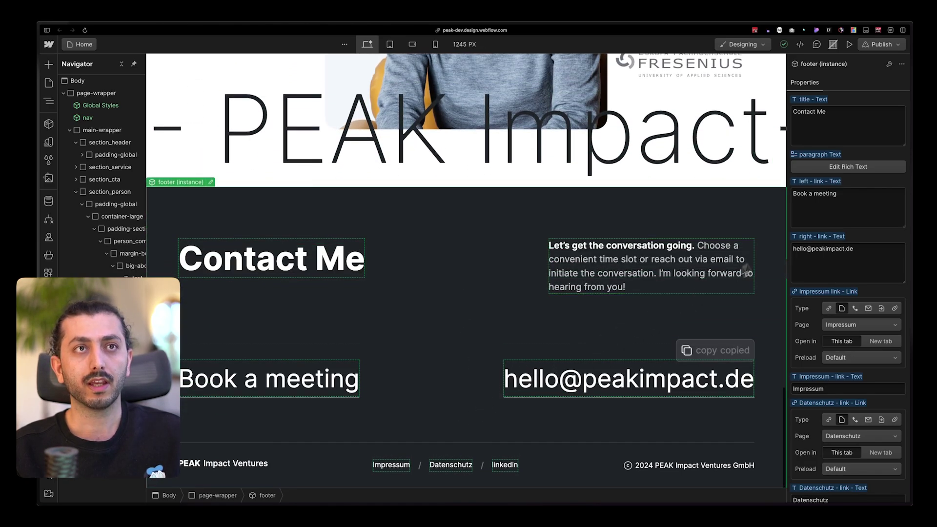
scroll(824, 231, "down", 5)
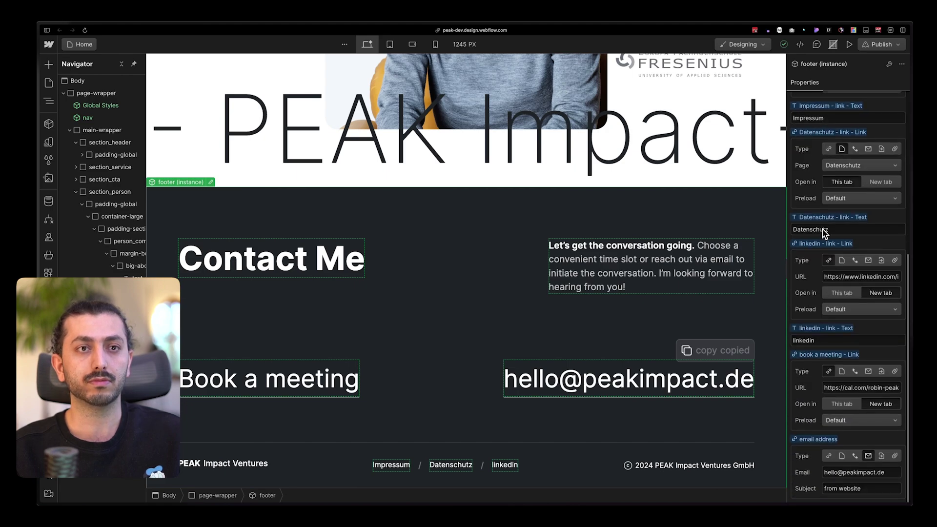
scroll(824, 271, "up", 5)
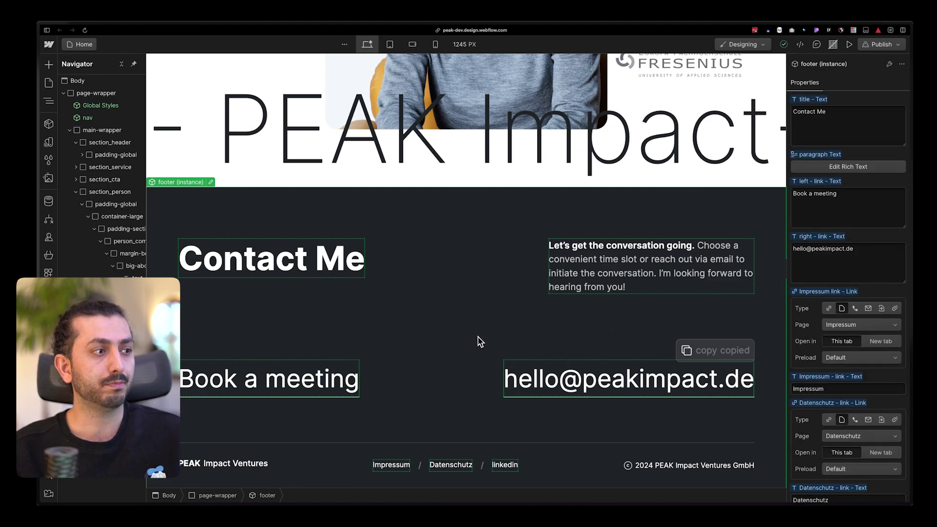
In live preview, copy the footer's contact e-mail address with its copy button
left_click(849, 44)
scroll(641, 277, "up", 5)
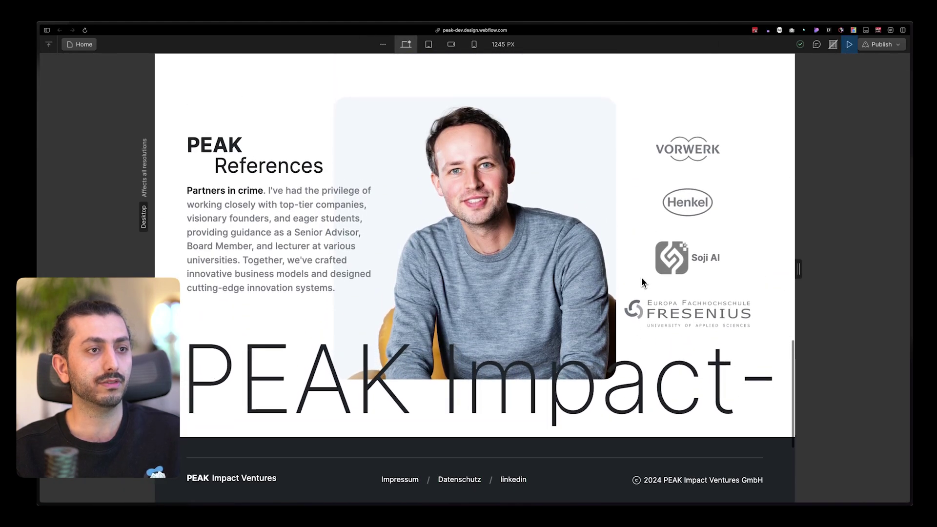
scroll(641, 277, "down", 3)
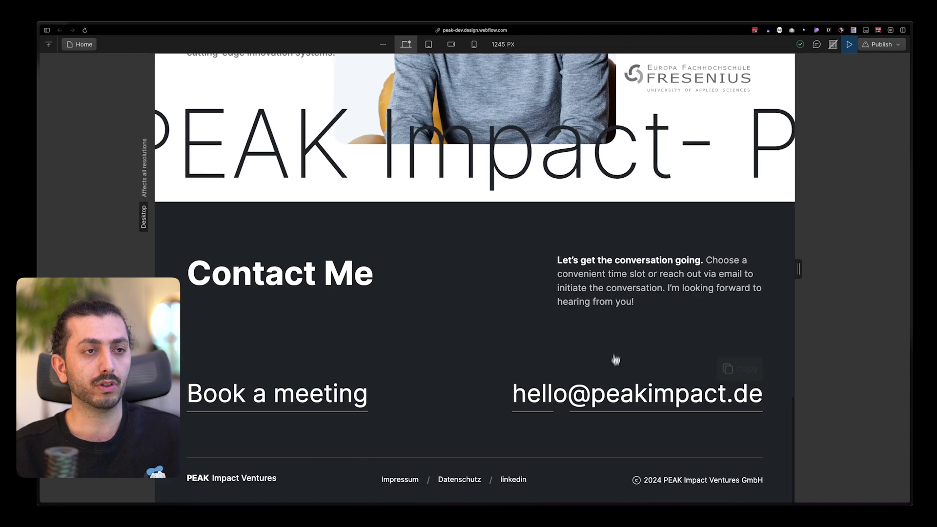
mouse_move(607, 397)
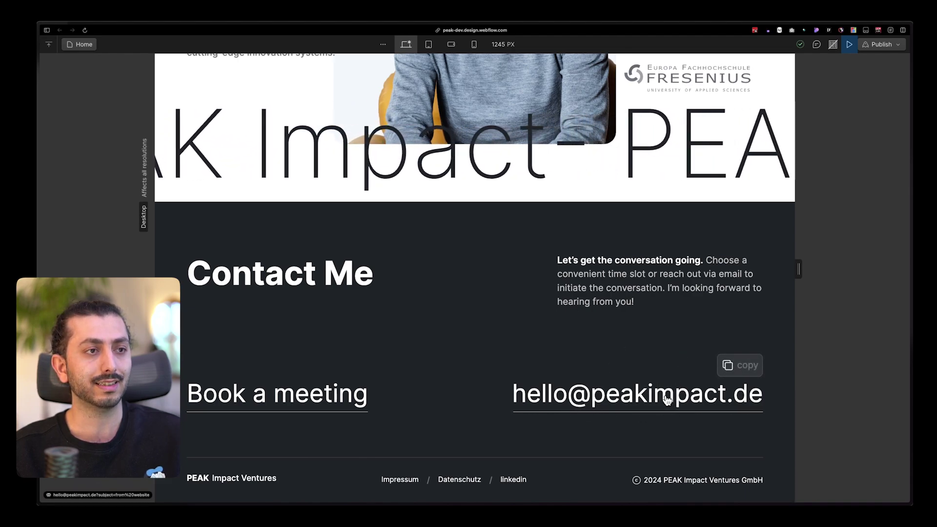
left_click(745, 372)
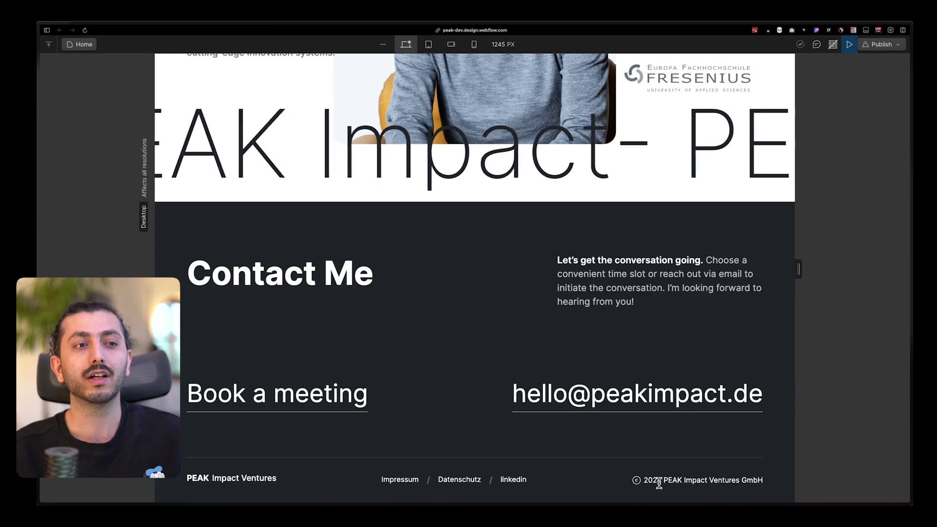
Exit preview and select the hero header_card at the top of the page
left_click(849, 45)
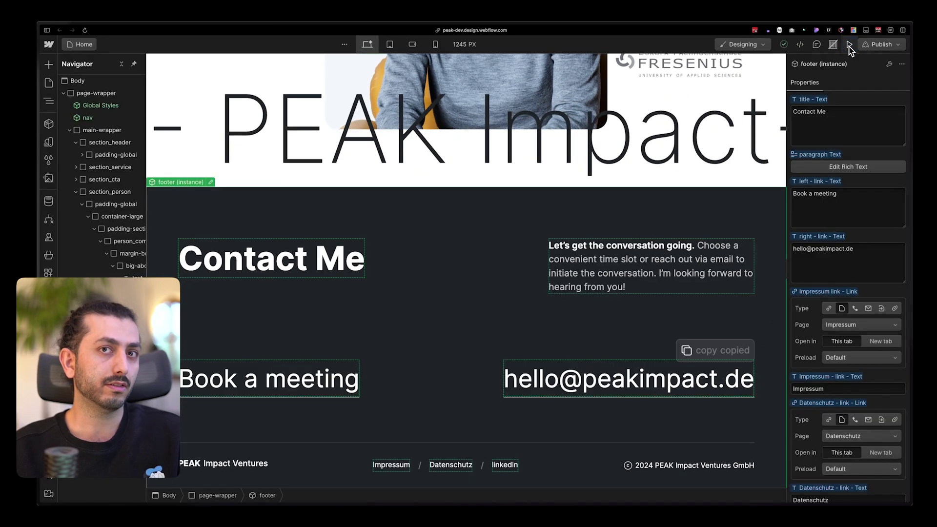
scroll(491, 295, "up", 5)
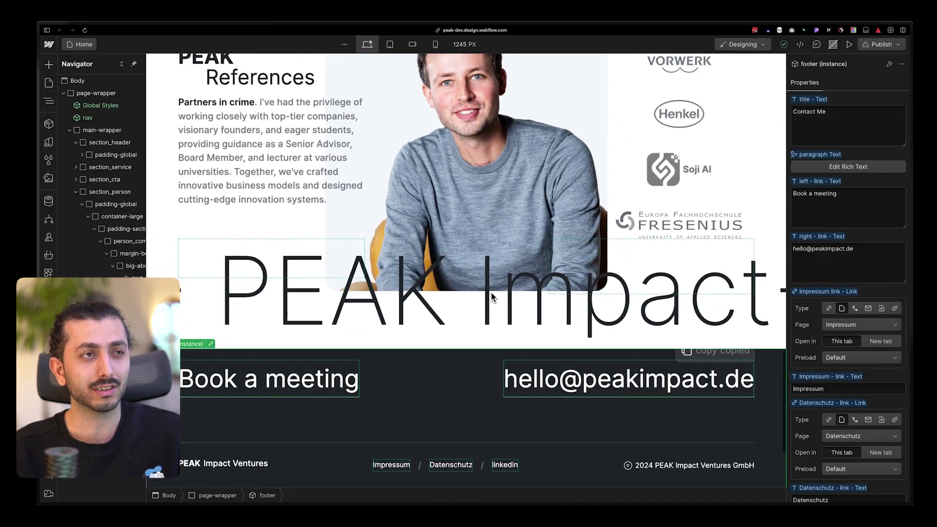
scroll(491, 296, "down", 1)
scroll(490, 292, "up", 10)
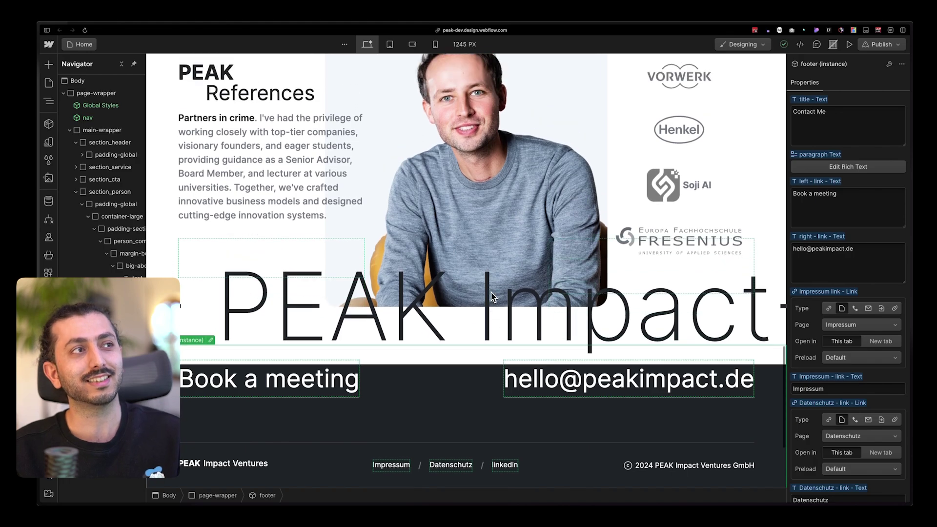
scroll(490, 295, "up", 12)
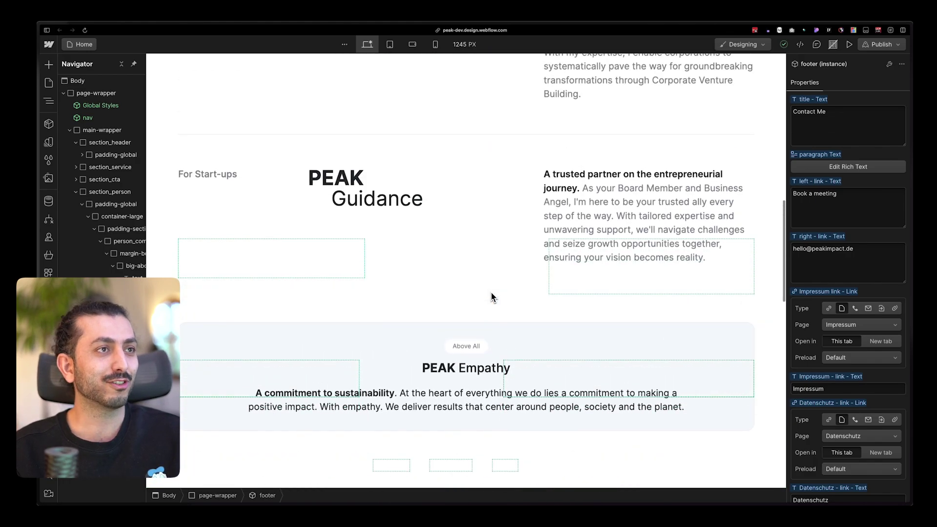
scroll(490, 295, "up", 3)
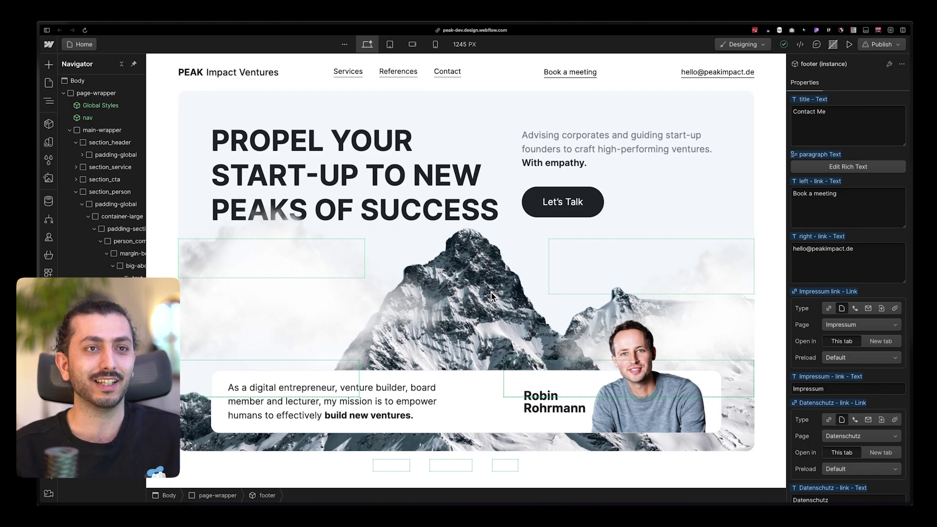
left_click(619, 244)
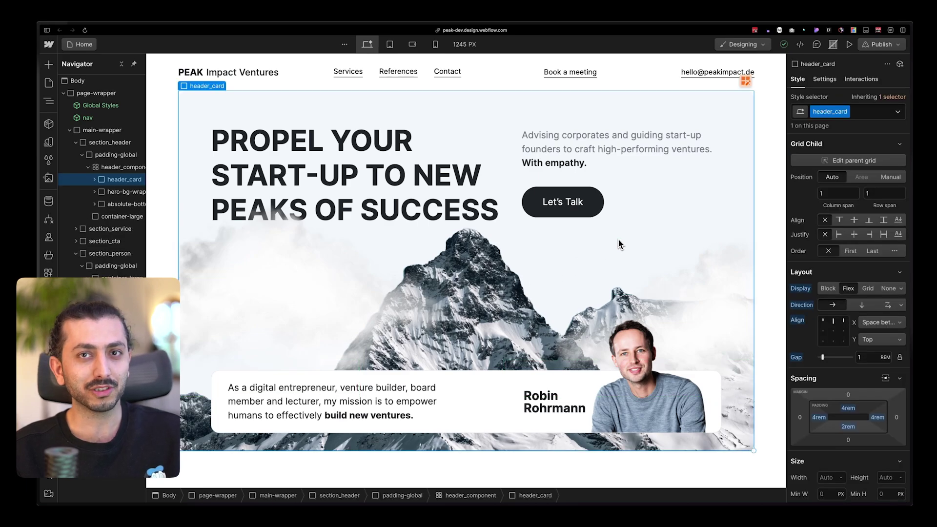
Select the struck-through mountain quote heading (qoute-heading) further down the page
scroll(618, 244, "down", 3)
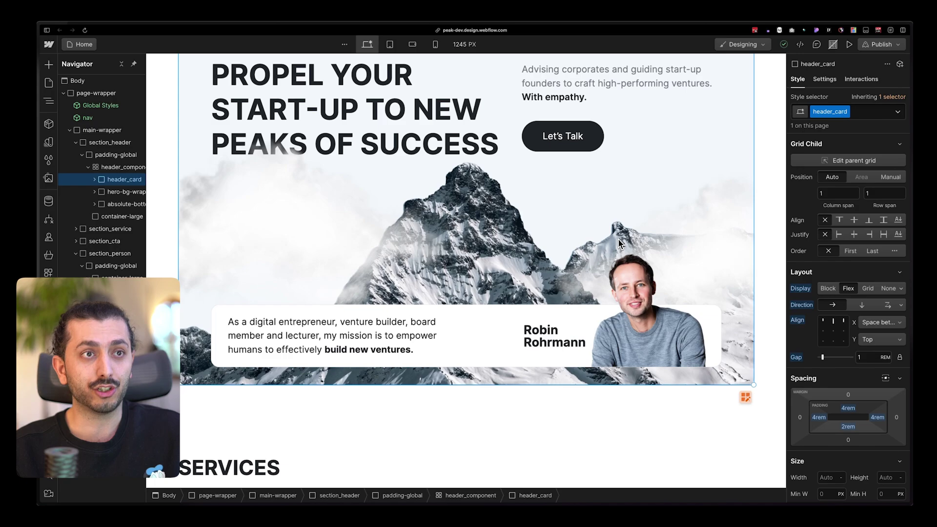
scroll(618, 243, "down", 5)
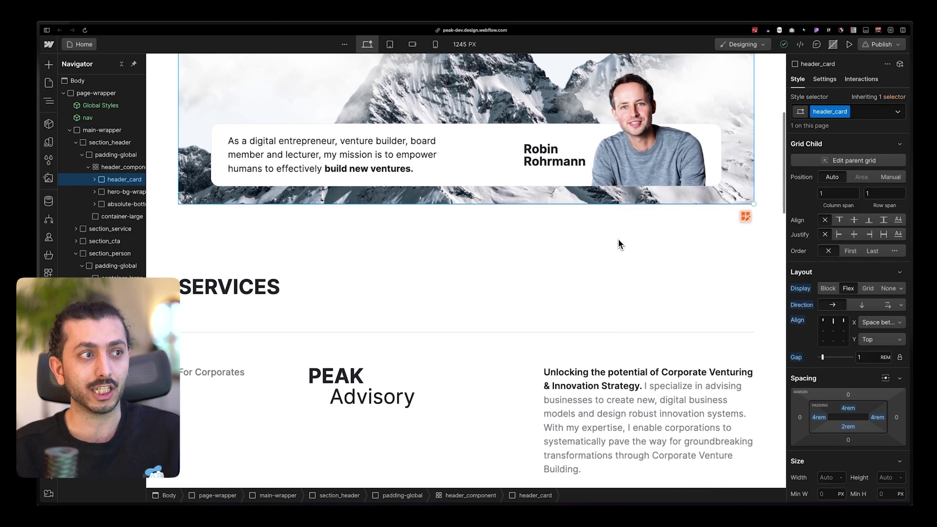
scroll(619, 244, "down", 15)
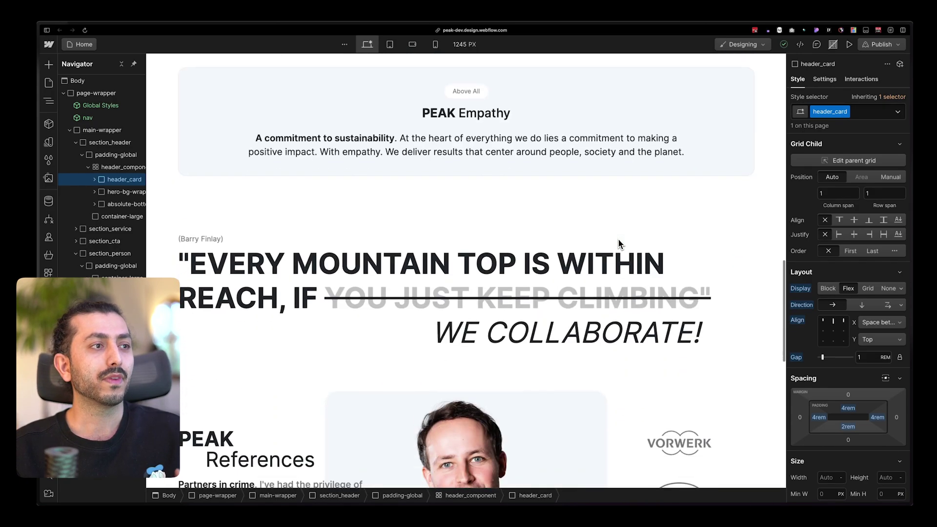
scroll(619, 243, "down", 2)
left_click(351, 220)
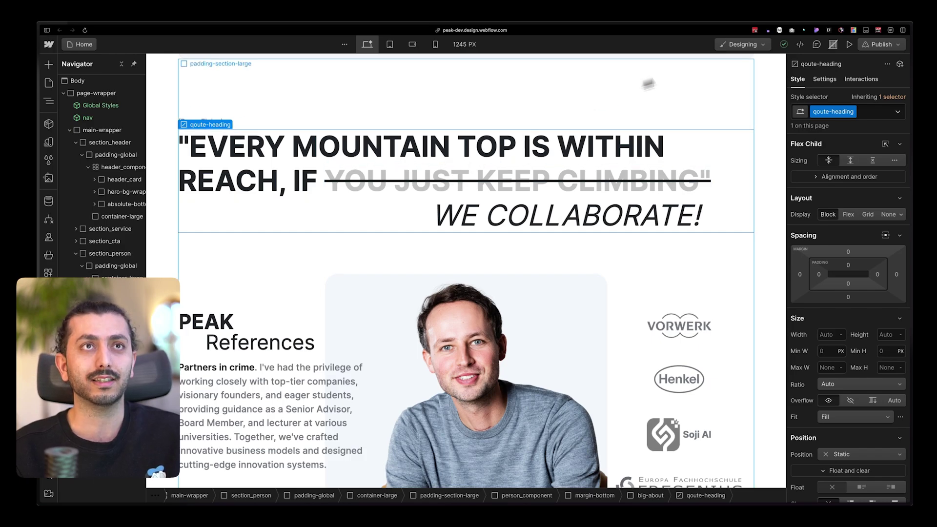
Reopen live preview at the 'Propel Your Start-up to New Peaks of Success' hero
left_click(849, 45)
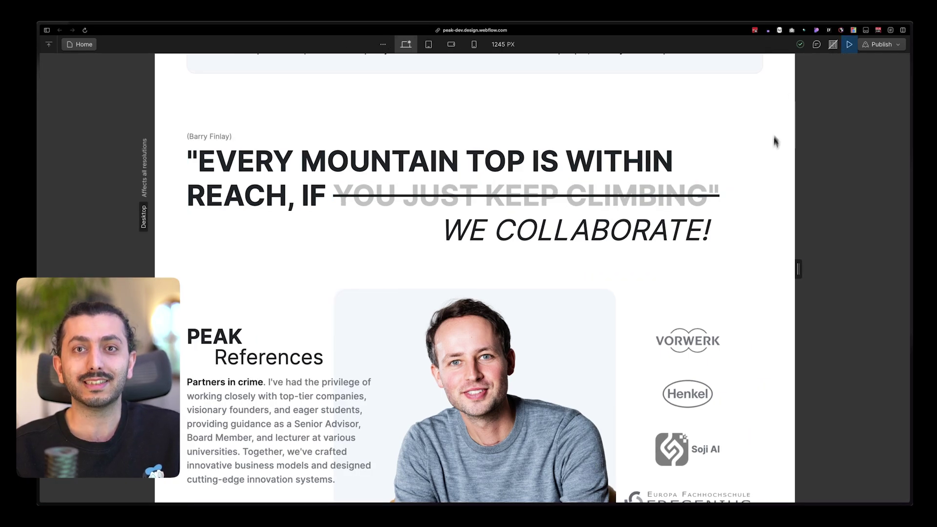
scroll(774, 142, "up", 10)
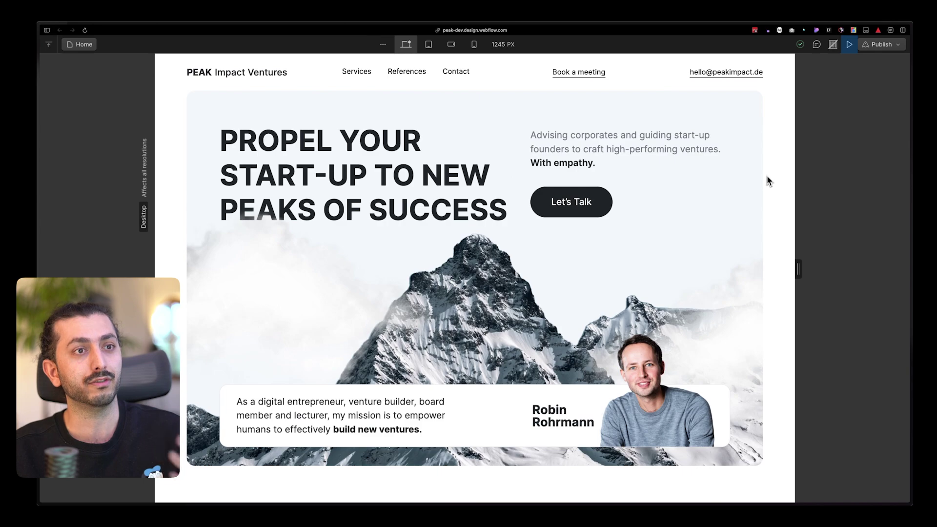